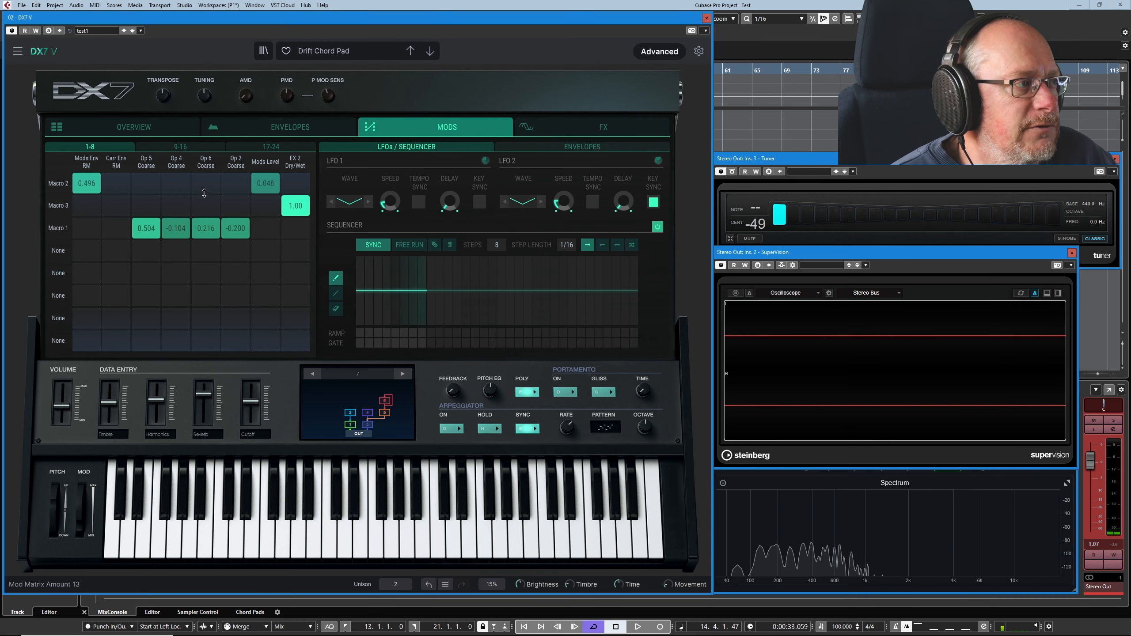
- Review operator 1's settings in the overview and inspect the effects chain
click(140, 127)
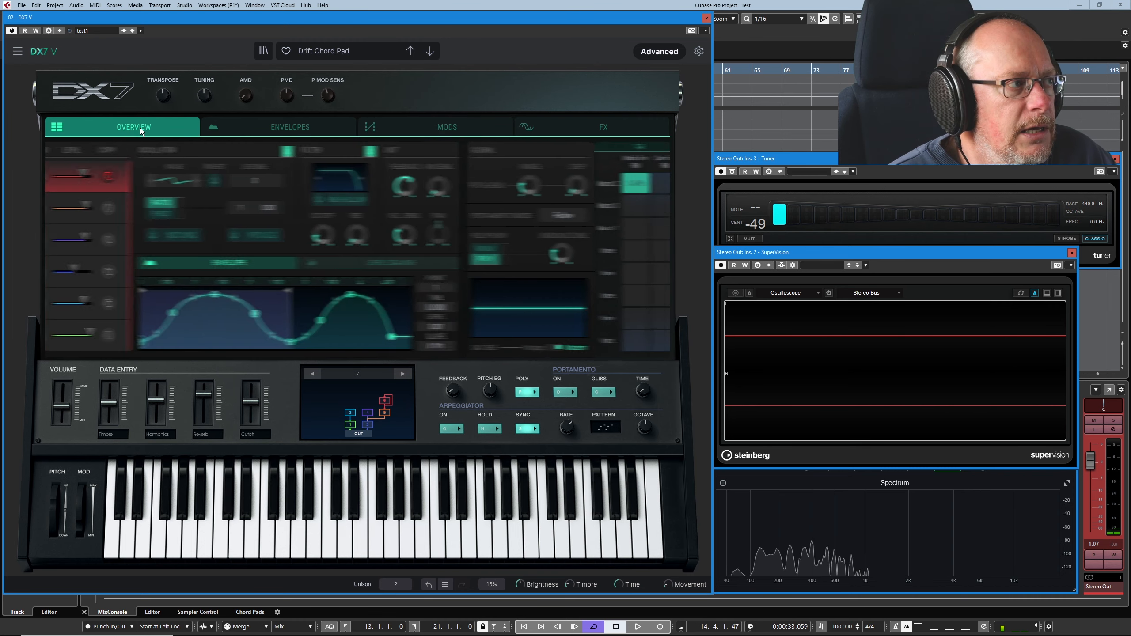
click(71, 347)
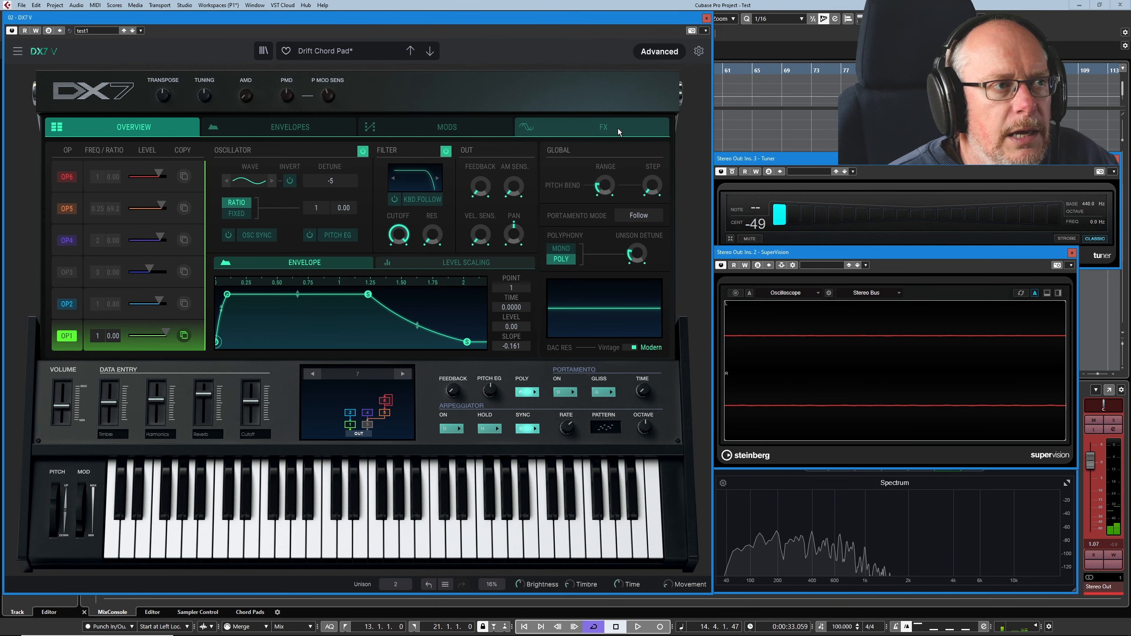
click(604, 128)
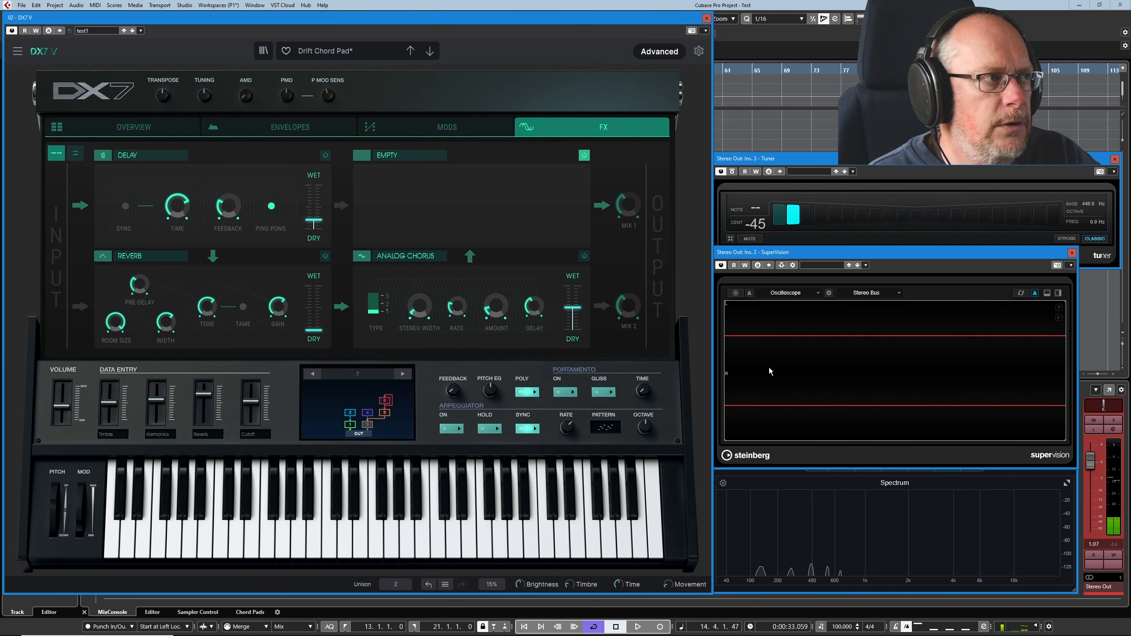
click(134, 126)
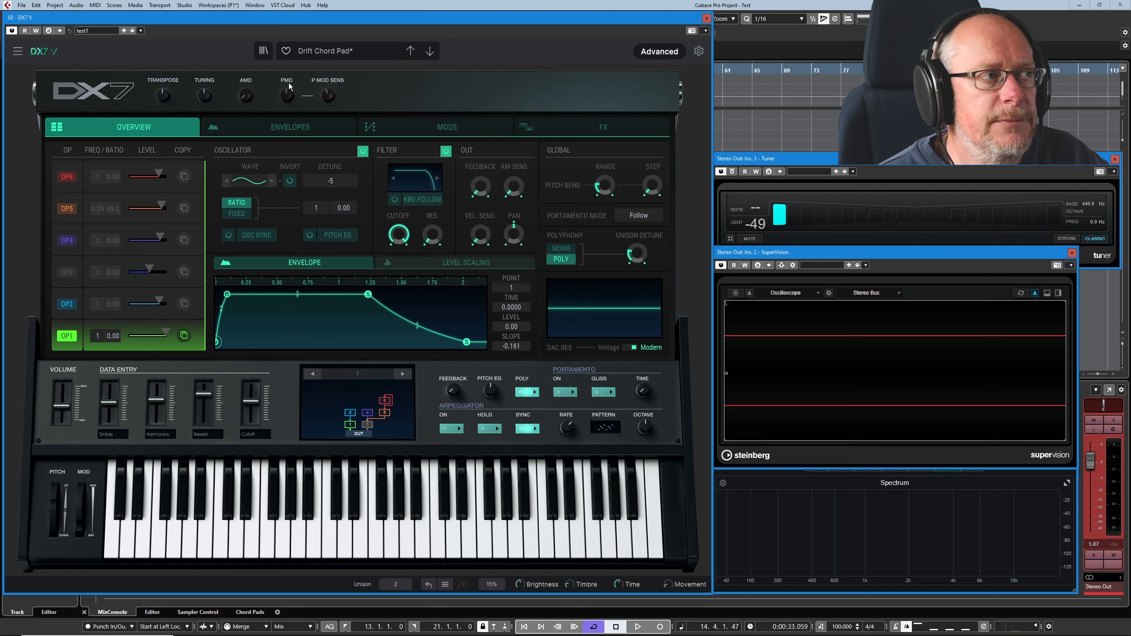
- Mute operator 2 in the algorithm and audition operator 1 alone with its unison detune
mouse_move(288, 95)
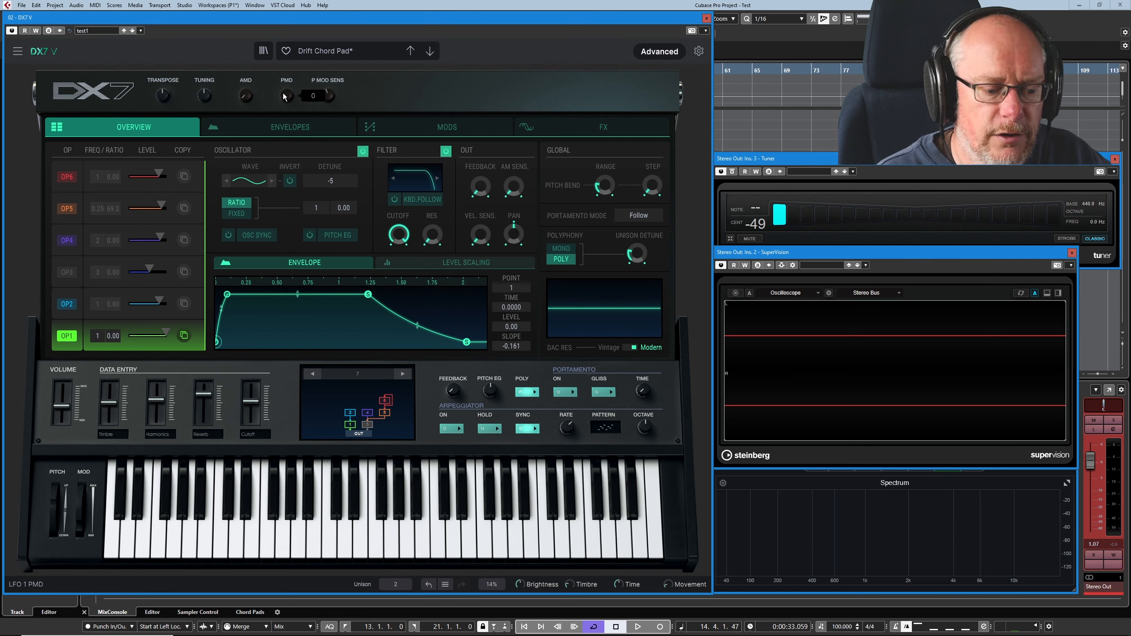
click(350, 413)
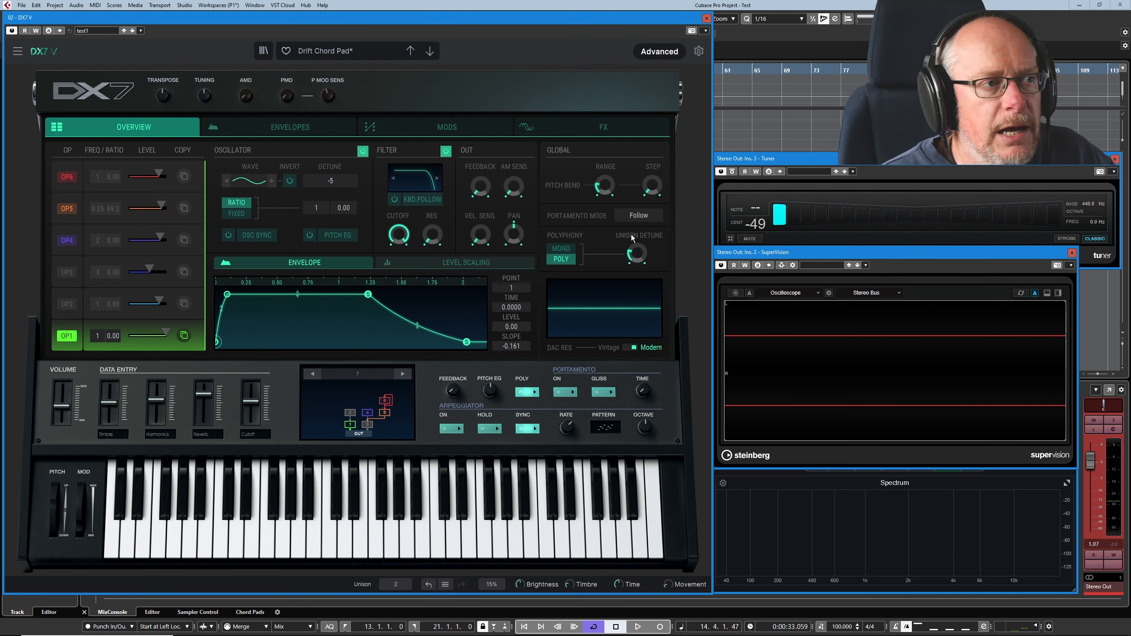
mouse_move(633, 256)
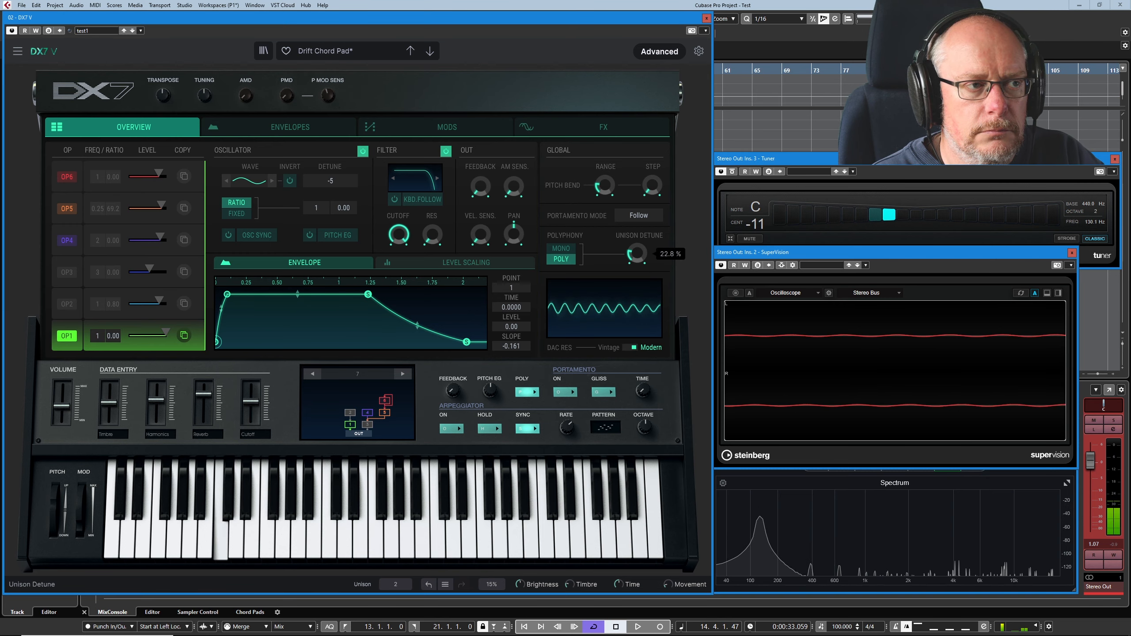
drag(637, 256, 638, 258)
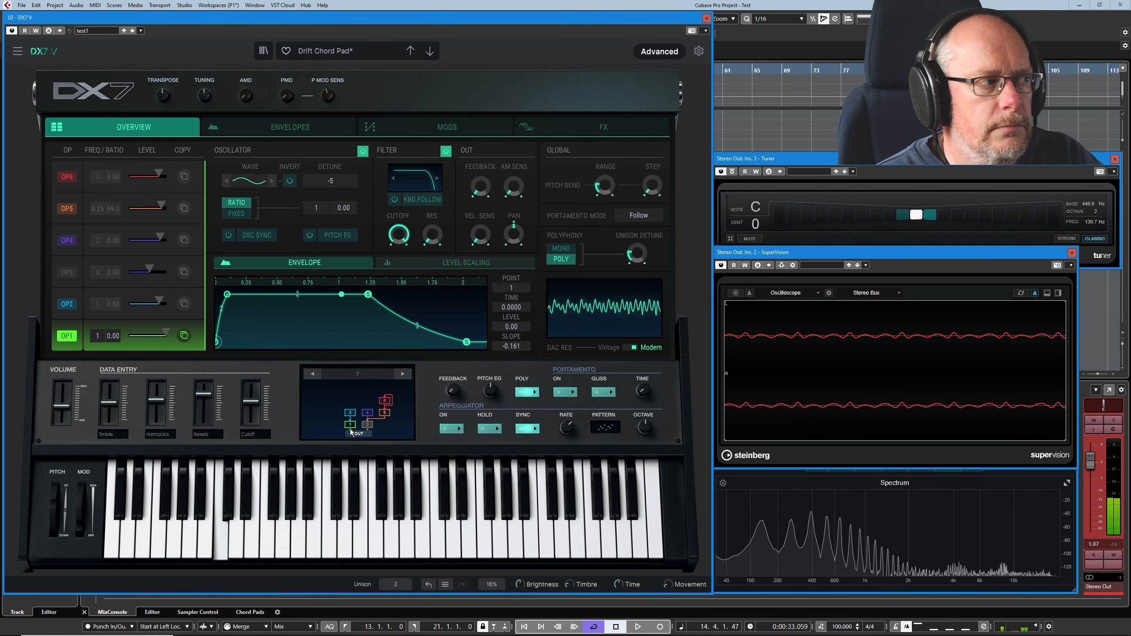
- Compare the settings of operators 2 and 1, and raise the Stereo Out fader to 4.09
click(72, 315)
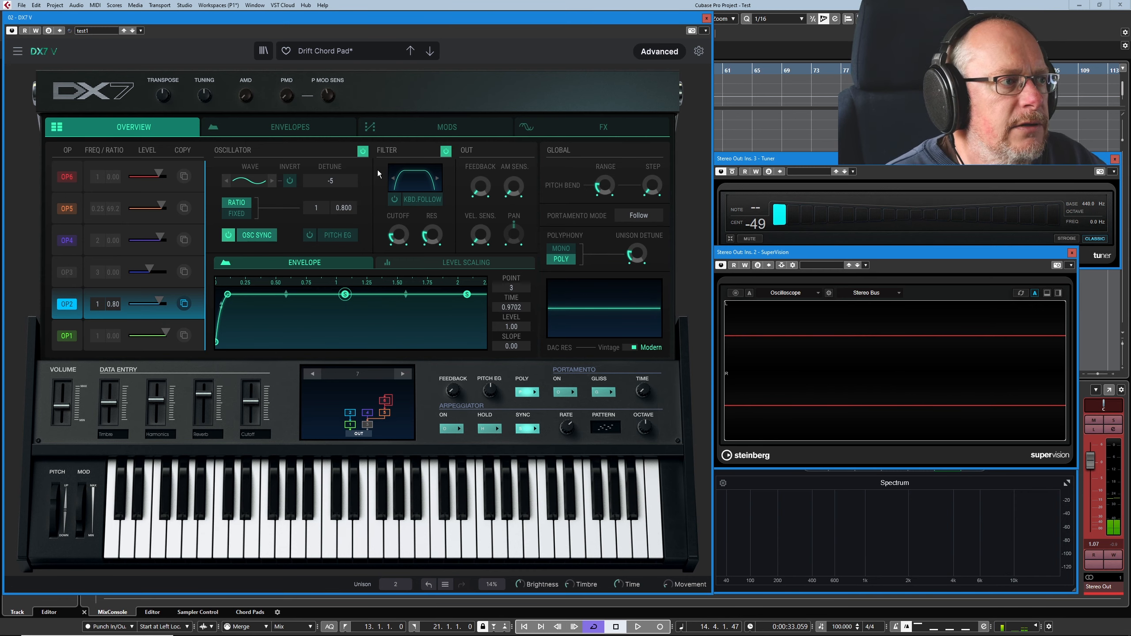
click(69, 345)
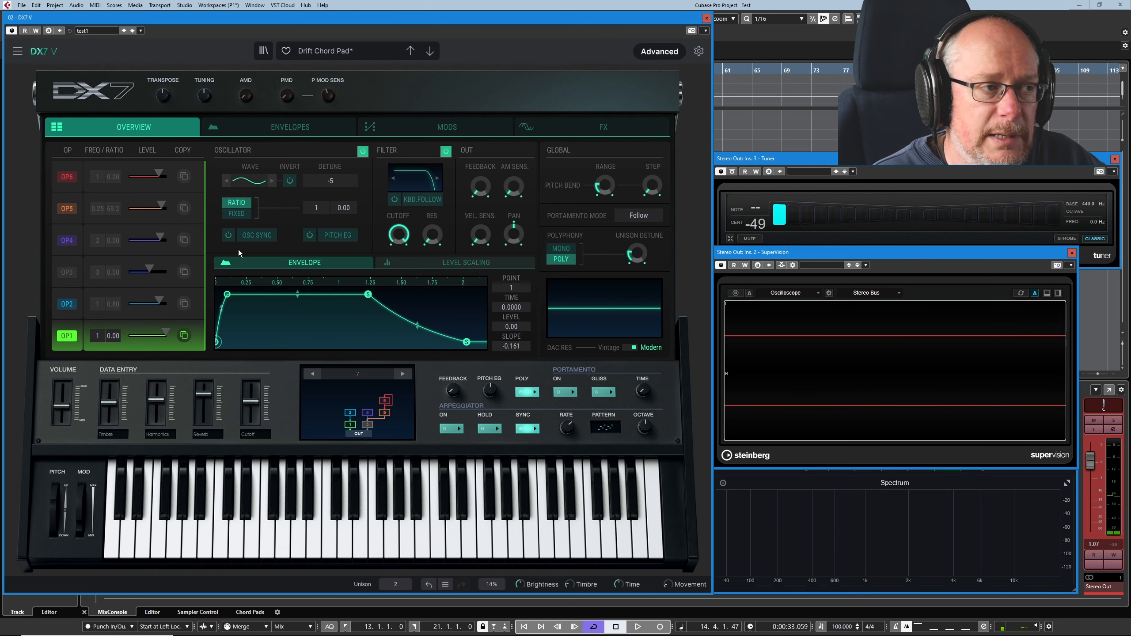
click(61, 313)
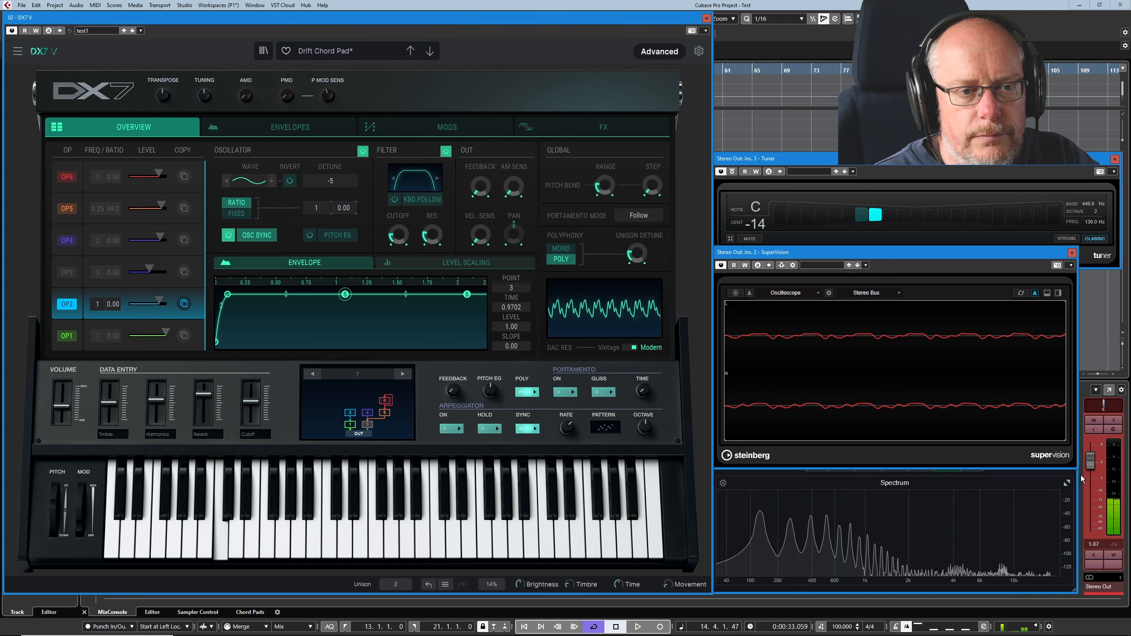
drag(1098, 468, 1098, 461)
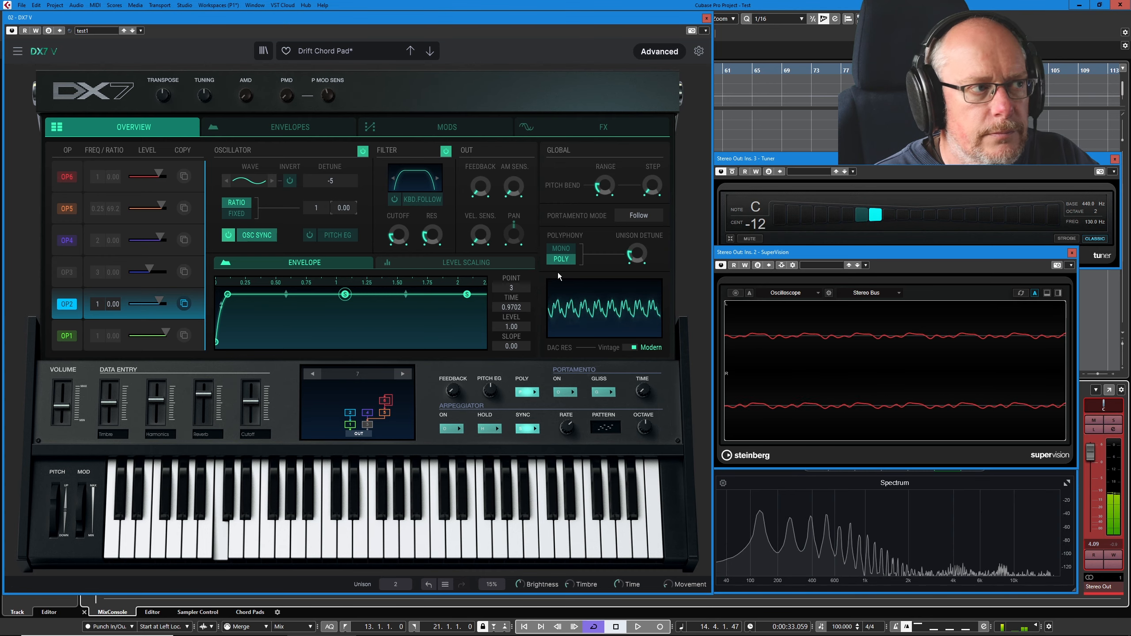
- Sweep operator 2's fine frequency ratio through 36.4 while auditioning it, and return it to 0.800
click(344, 209)
drag(344, 208, 344, 201)
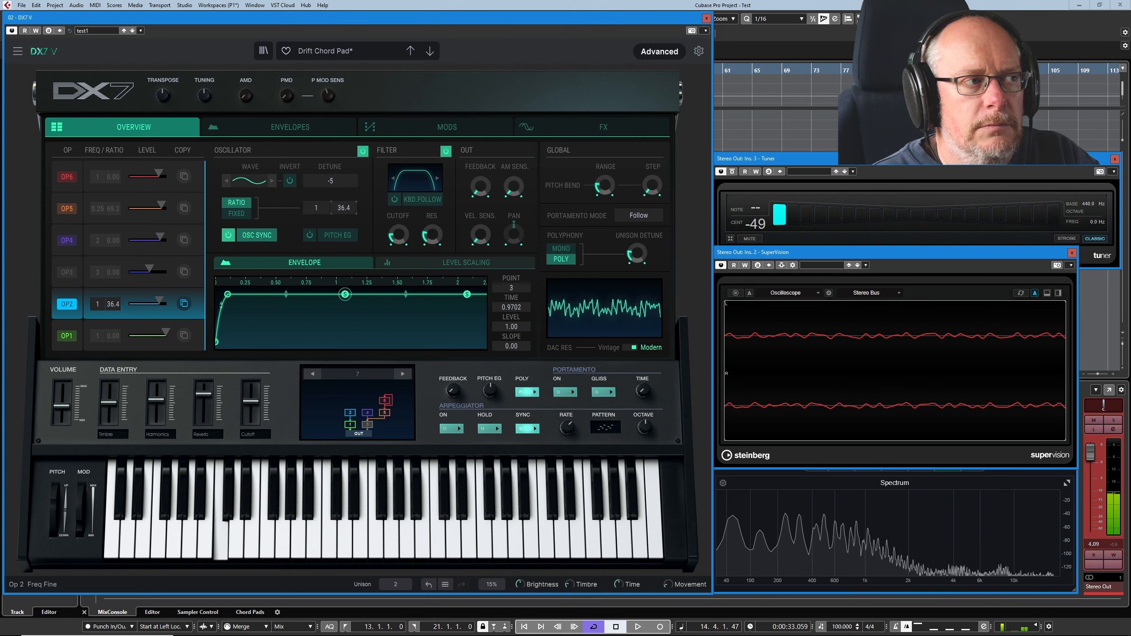
mouse_move(344, 208)
mouse_down()
mouse_move(344, 223)
mouse_move(341, 210)
mouse_up()
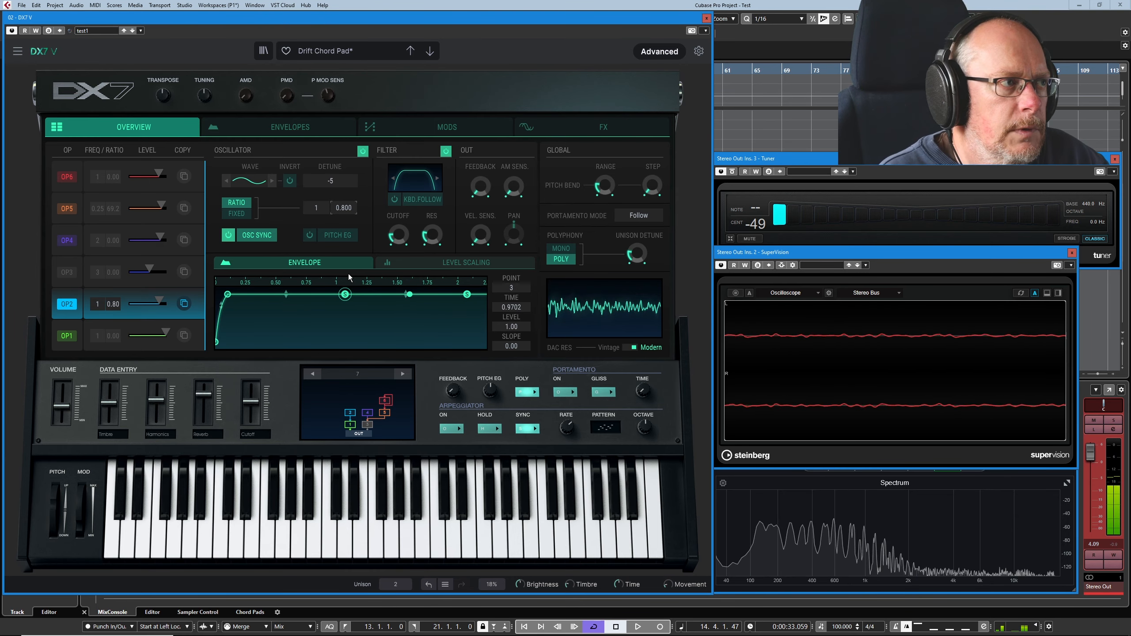
- Examine the envelopes of operators 2 and 1
click(292, 127)
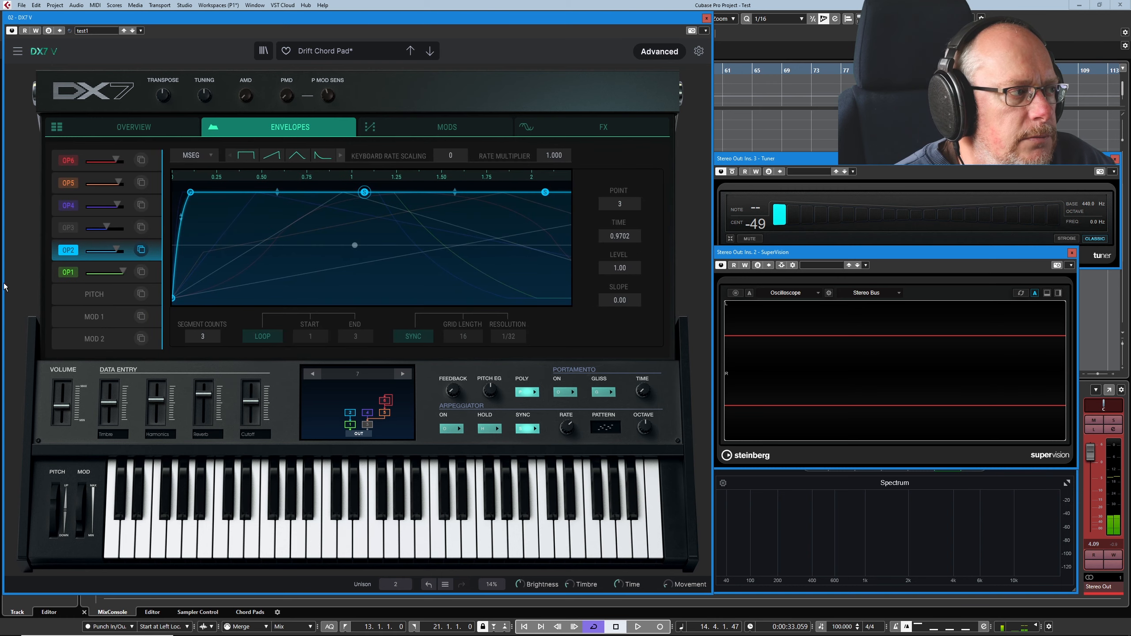
click(78, 278)
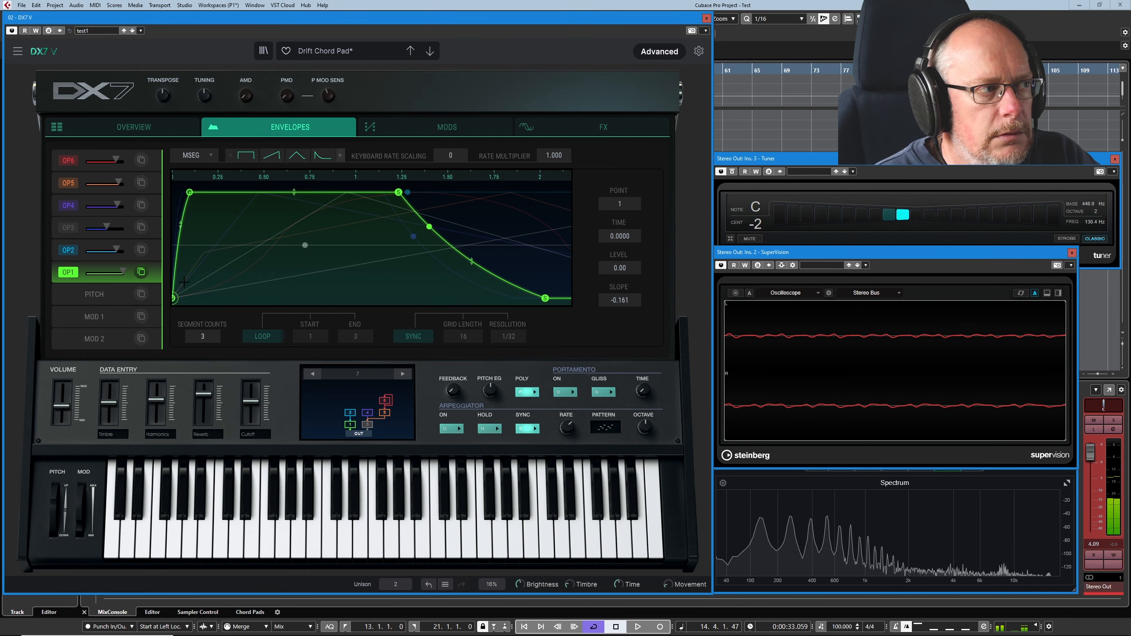
click(68, 251)
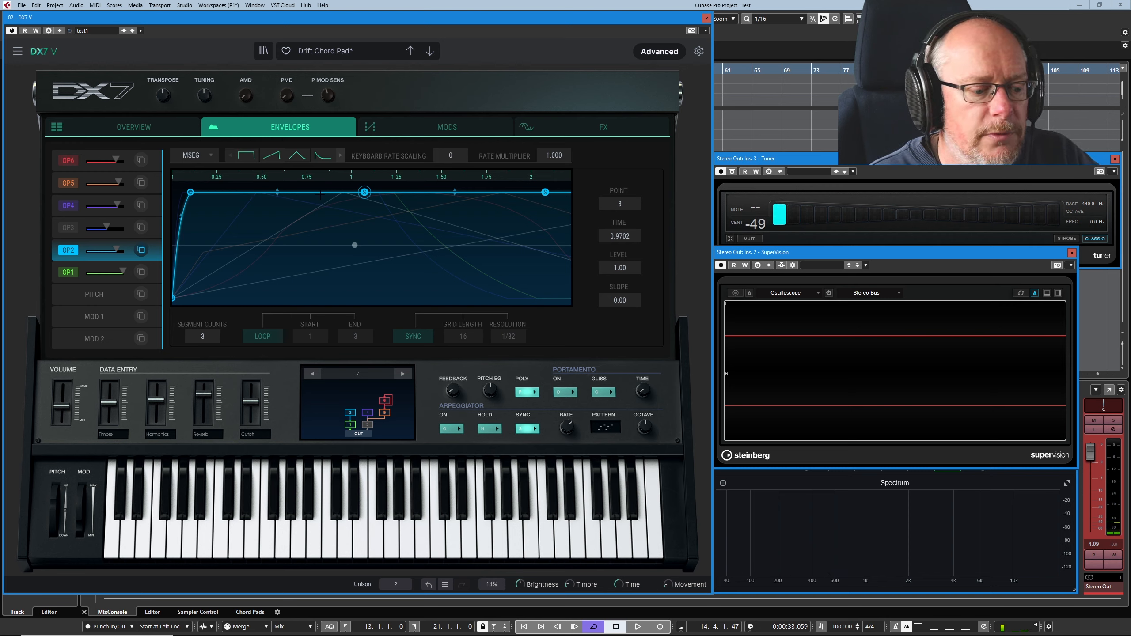
- Review the modulation matrix assignments in slots 1-8, 9-16 and 17-24
click(445, 127)
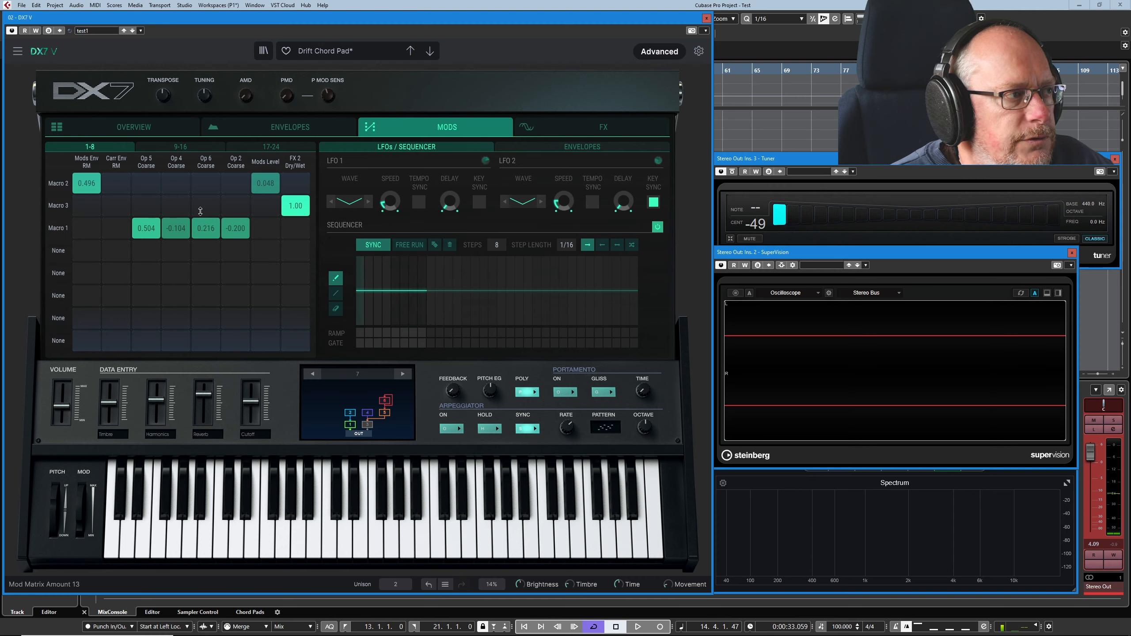
click(185, 148)
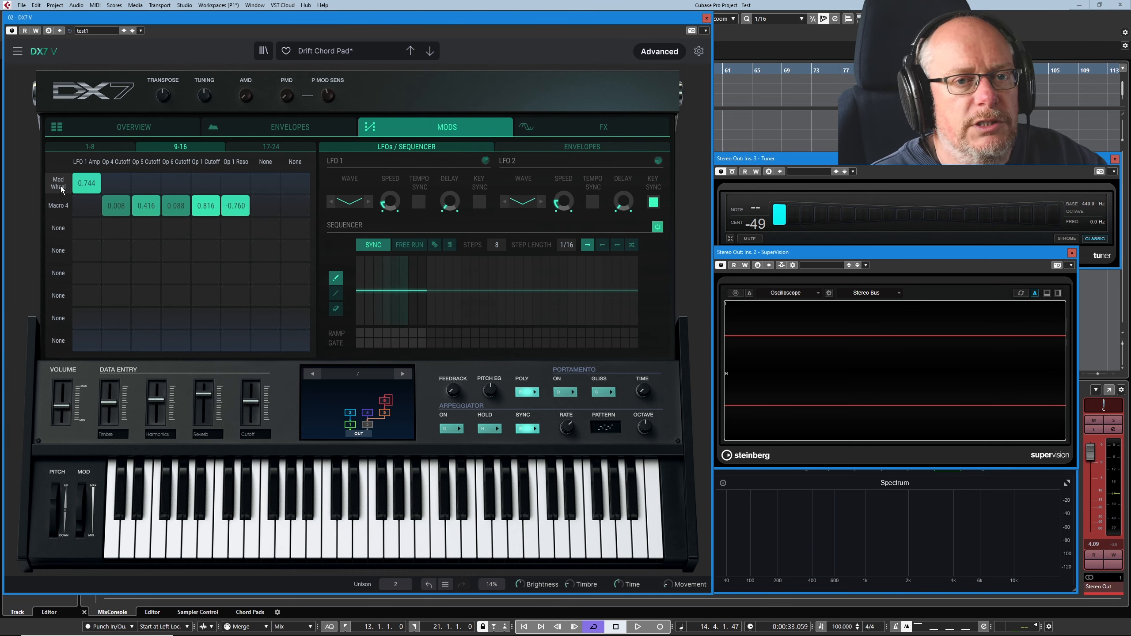
click(277, 145)
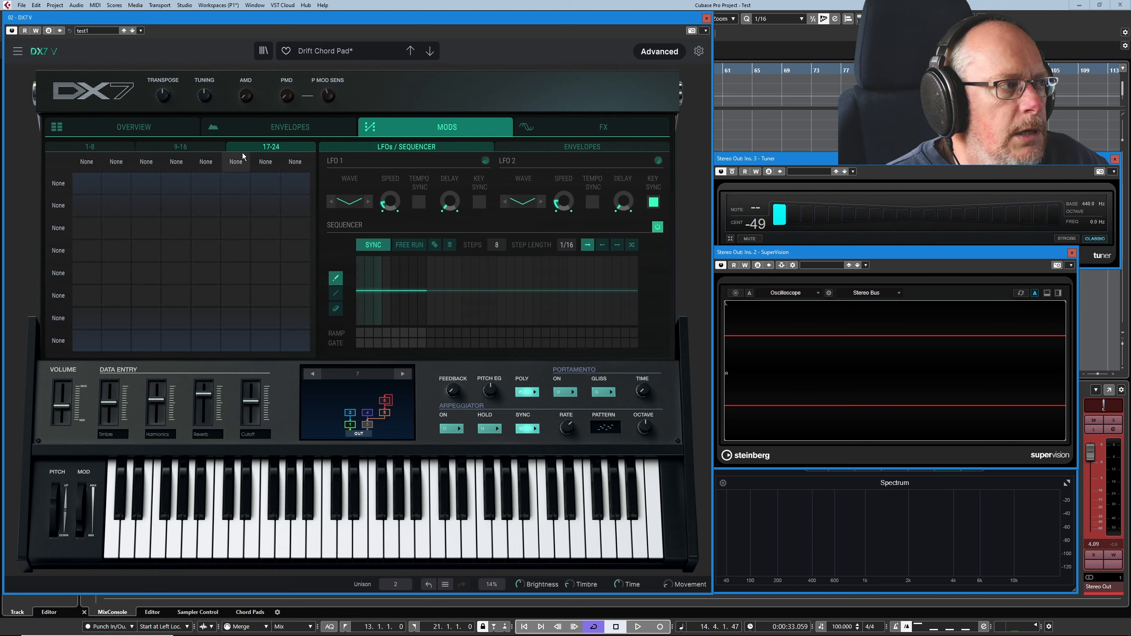
click(96, 149)
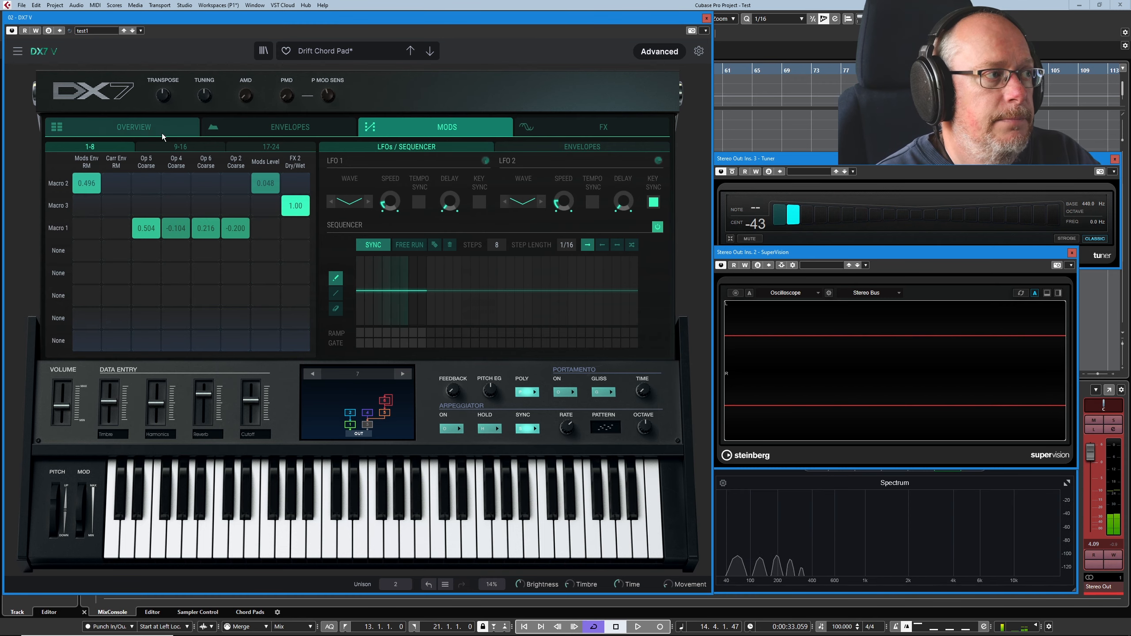
- Audition operator 2's coarse frequency ratio, leave it at 1, and check its modulation in the matrix
click(149, 129)
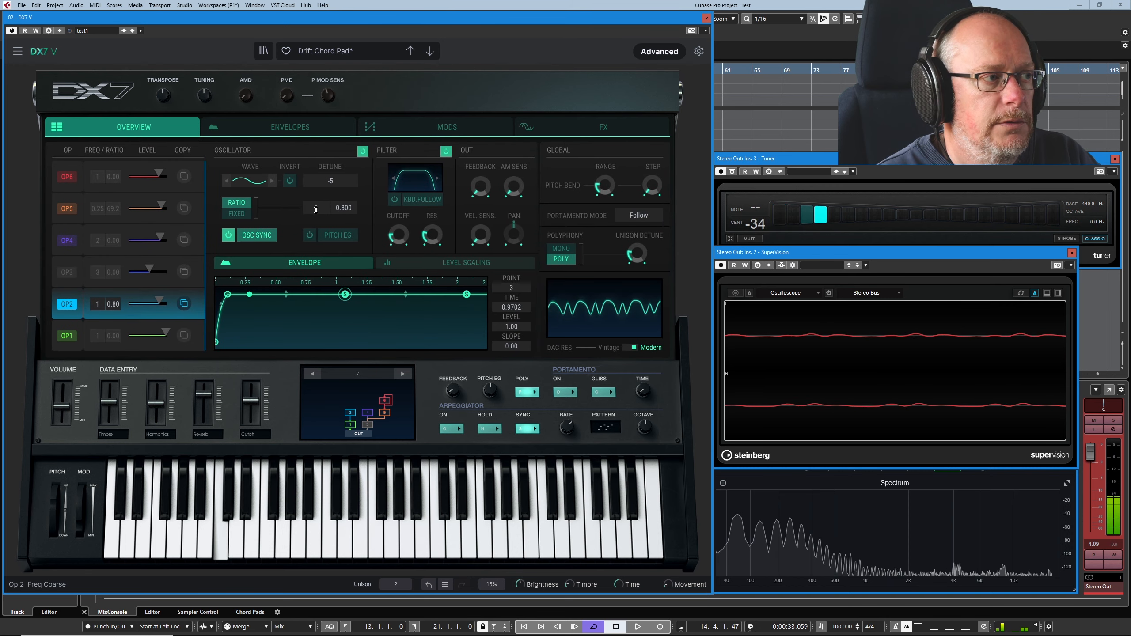
mouse_move(316, 208)
mouse_down()
mouse_move(317, 190)
mouse_move(317, 208)
mouse_up()
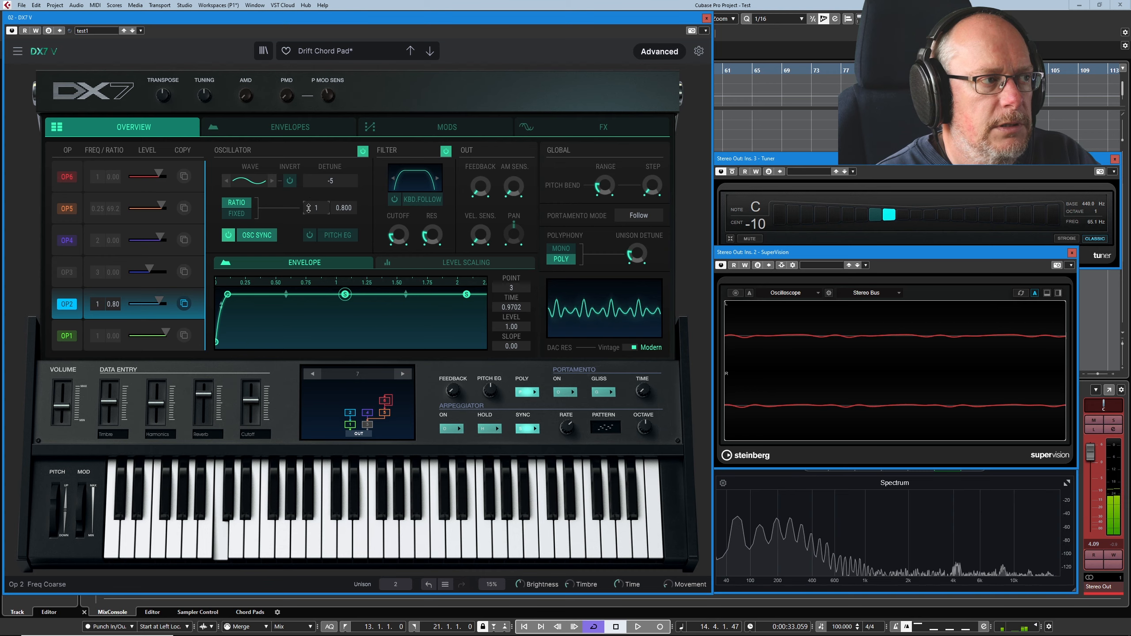
click(438, 129)
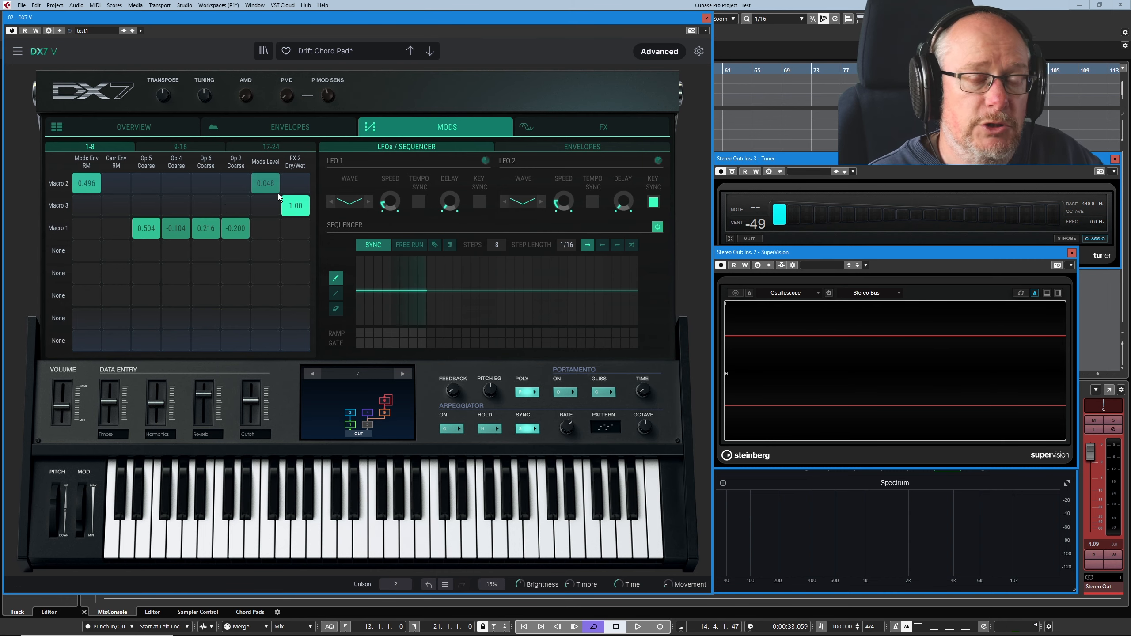
- Examine operator 2's envelope rate multiplier and the Macro 2 modulation of Mods Env RM
click(304, 131)
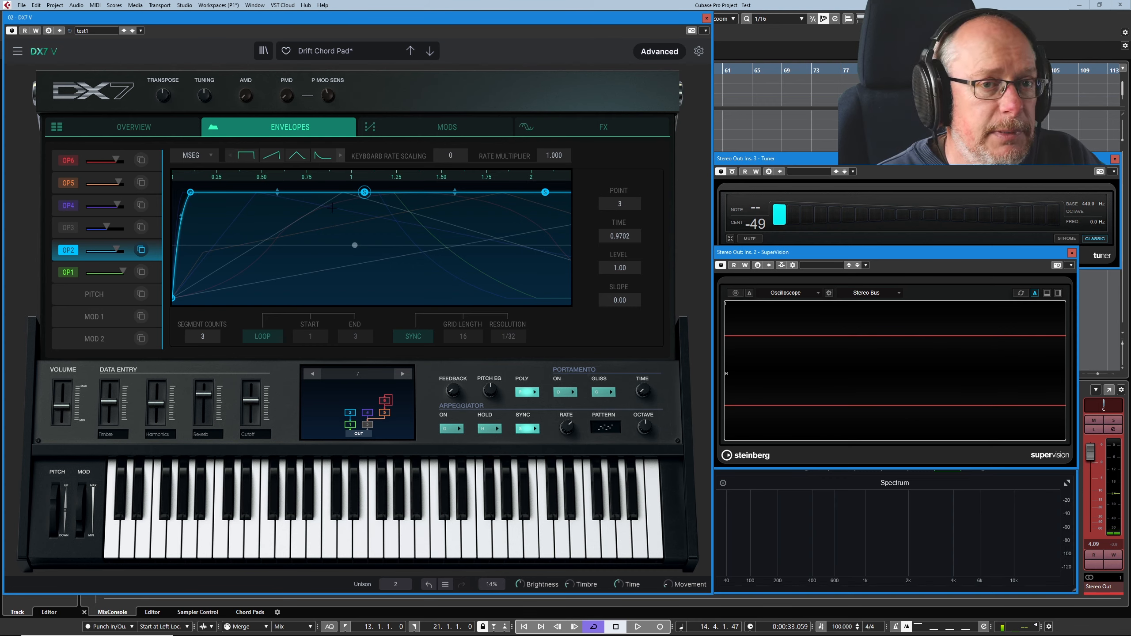
mouse_move(563, 156)
mouse_down()
mouse_move(564, 131)
mouse_move(554, 156)
mouse_up()
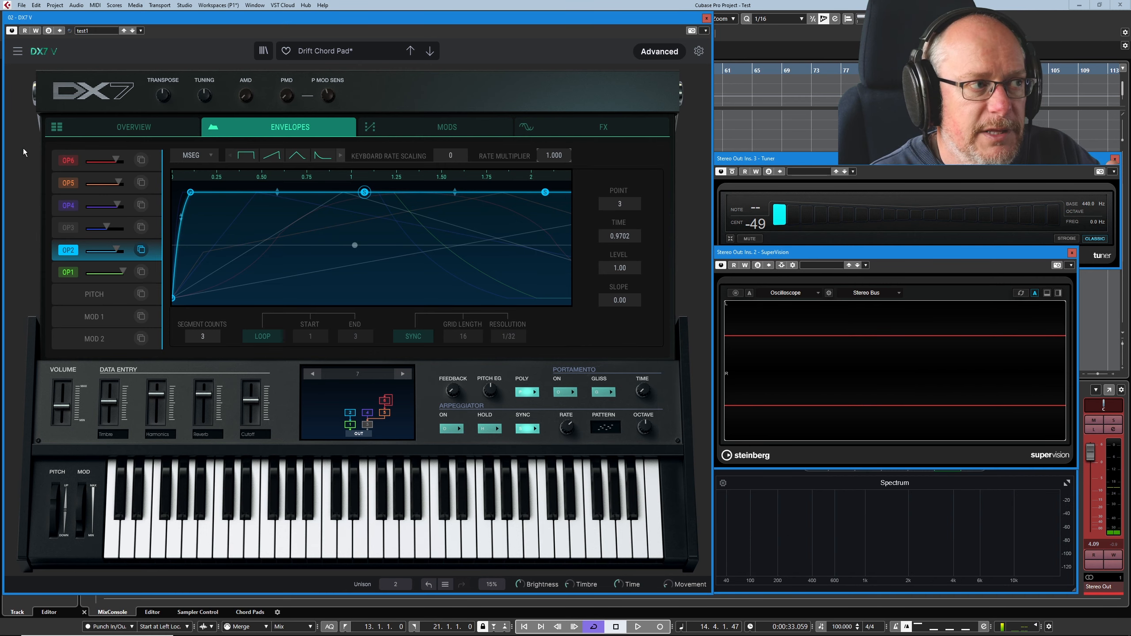
click(447, 130)
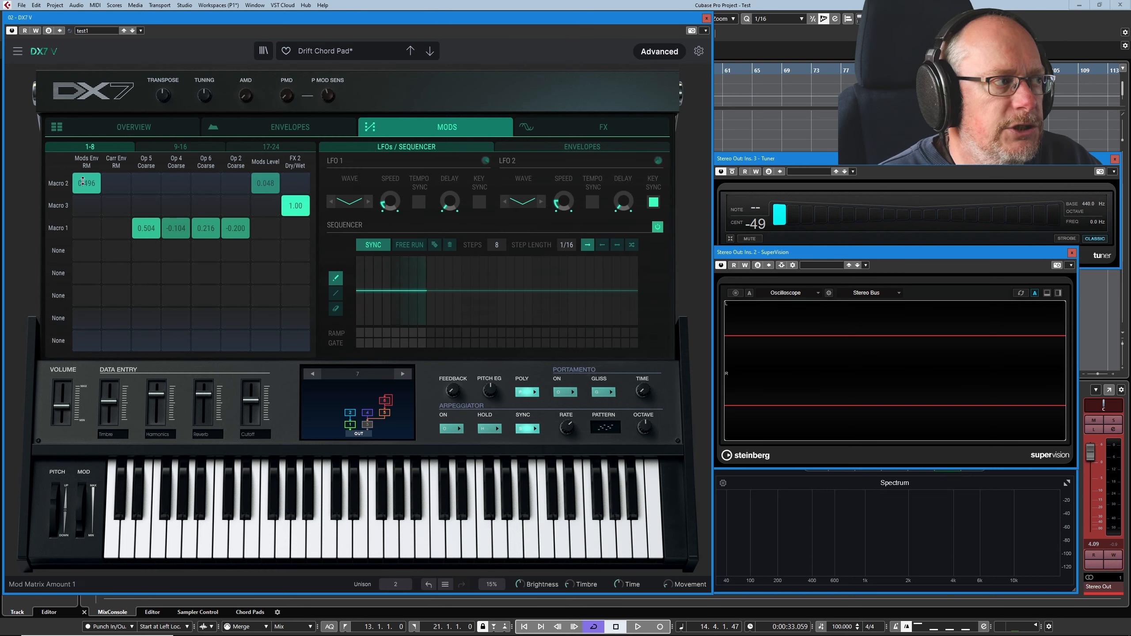
double_click(99, 177)
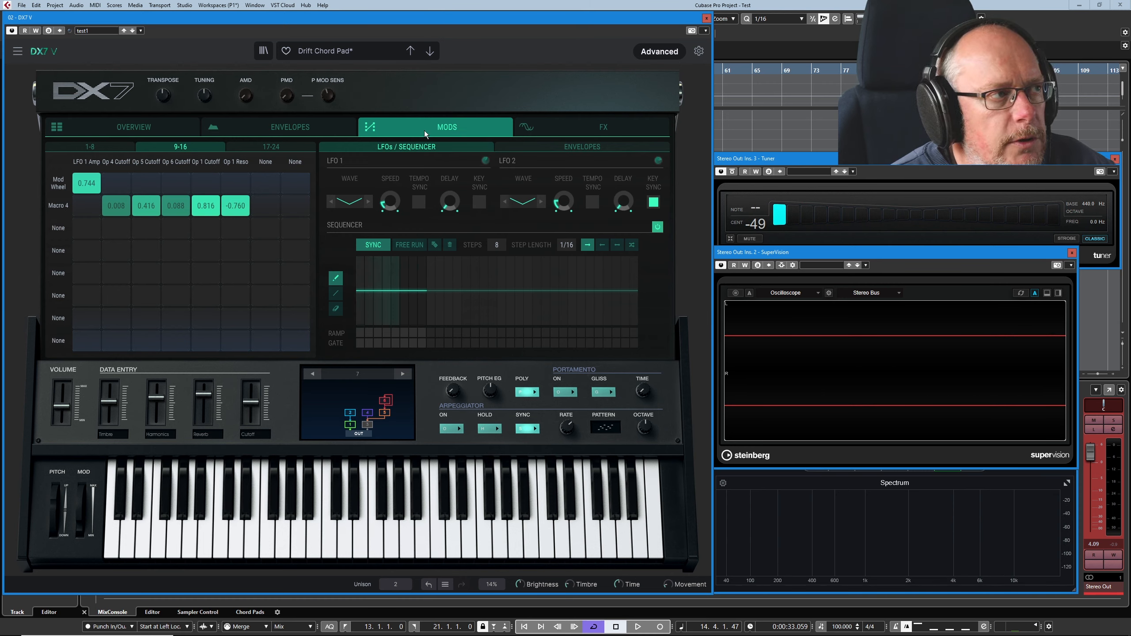
- Test LFO 1's pitch modulation depth and speed, and set the Mod Wheel modulation of LFO 1 Amp to 0.696
mouse_move(292, 101)
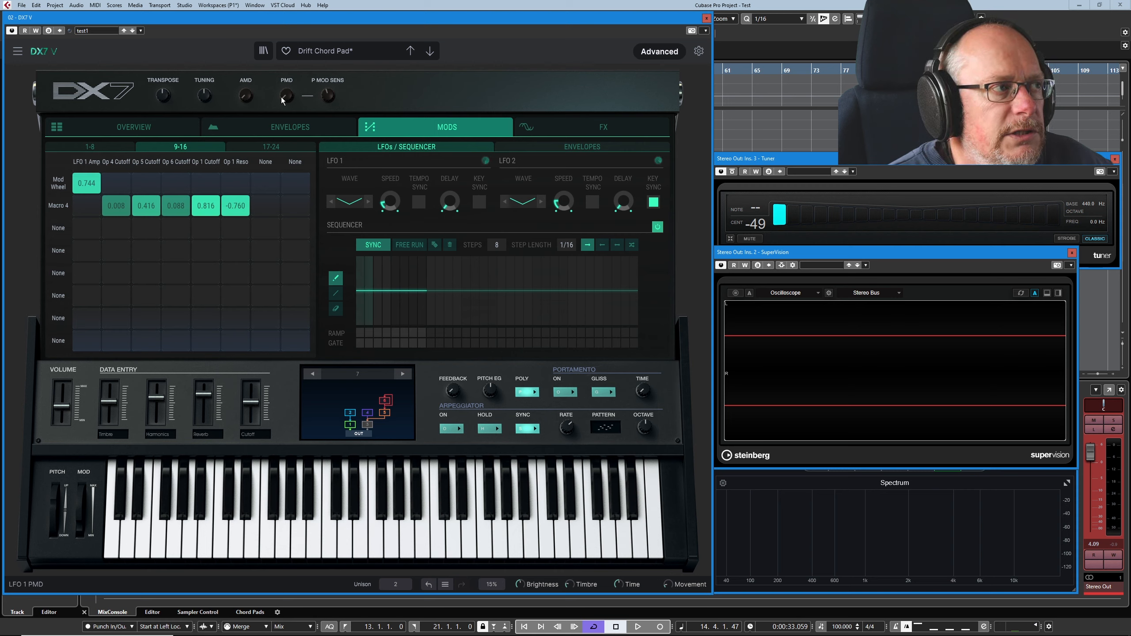
drag(286, 96, 286, 77)
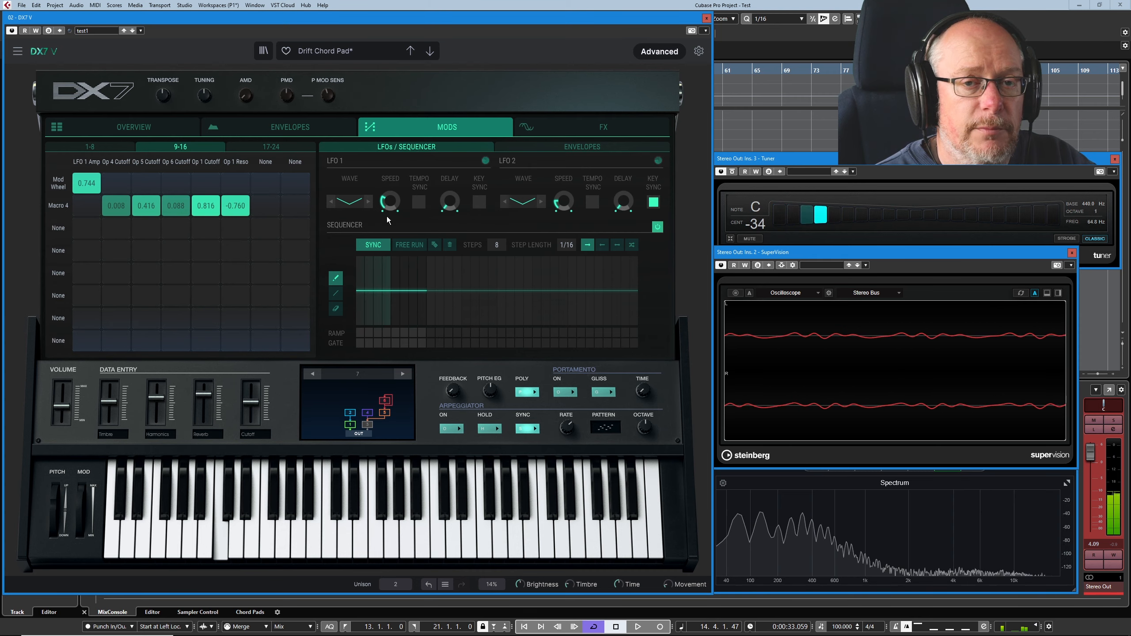
drag(389, 204, 389, 170)
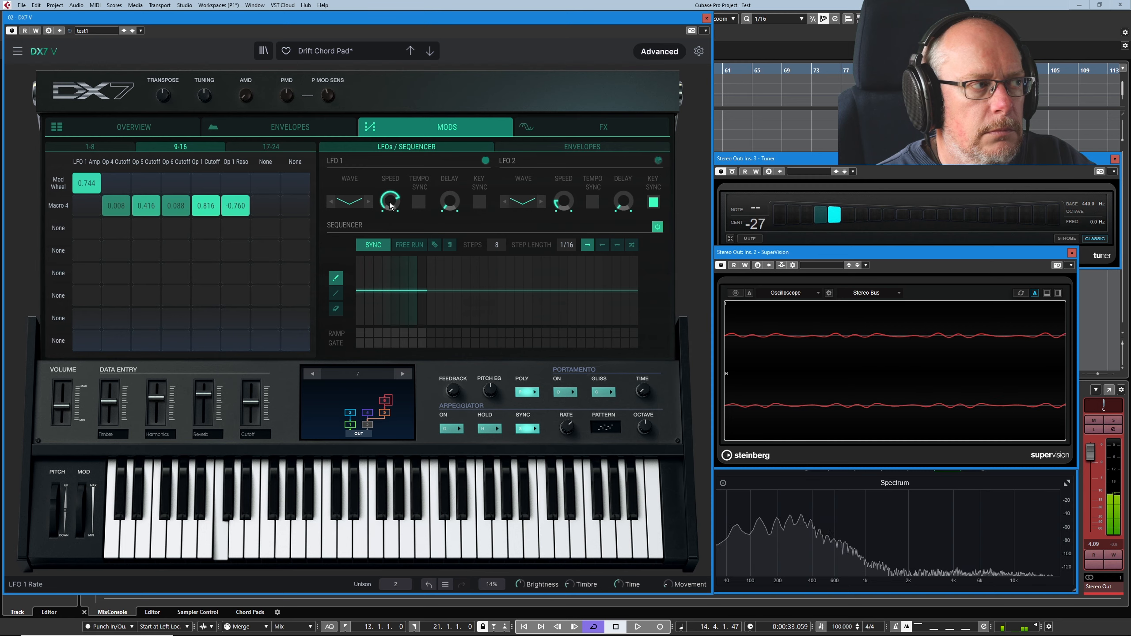
drag(91, 182, 91, 193)
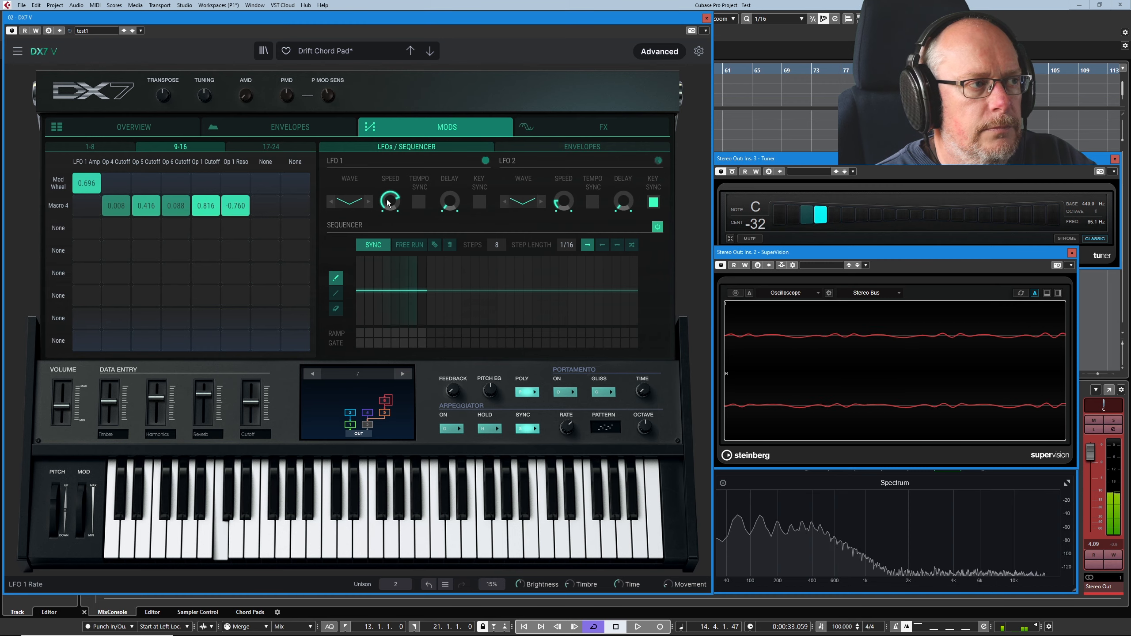
drag(388, 203, 388, 205)
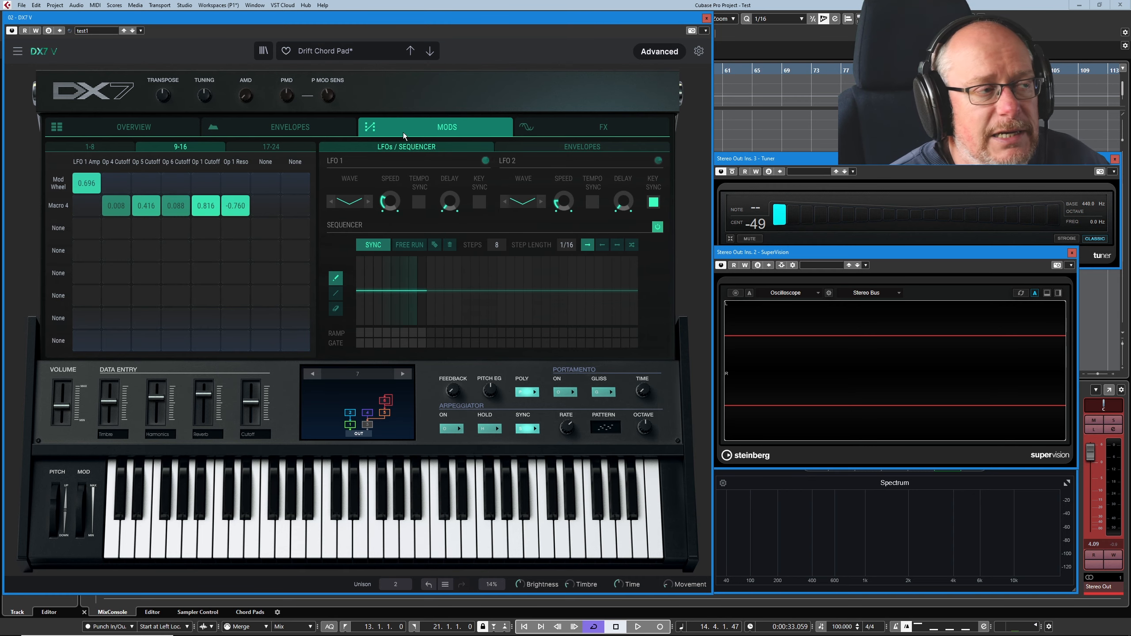
- Turn on the delay and reverb effects
click(613, 129)
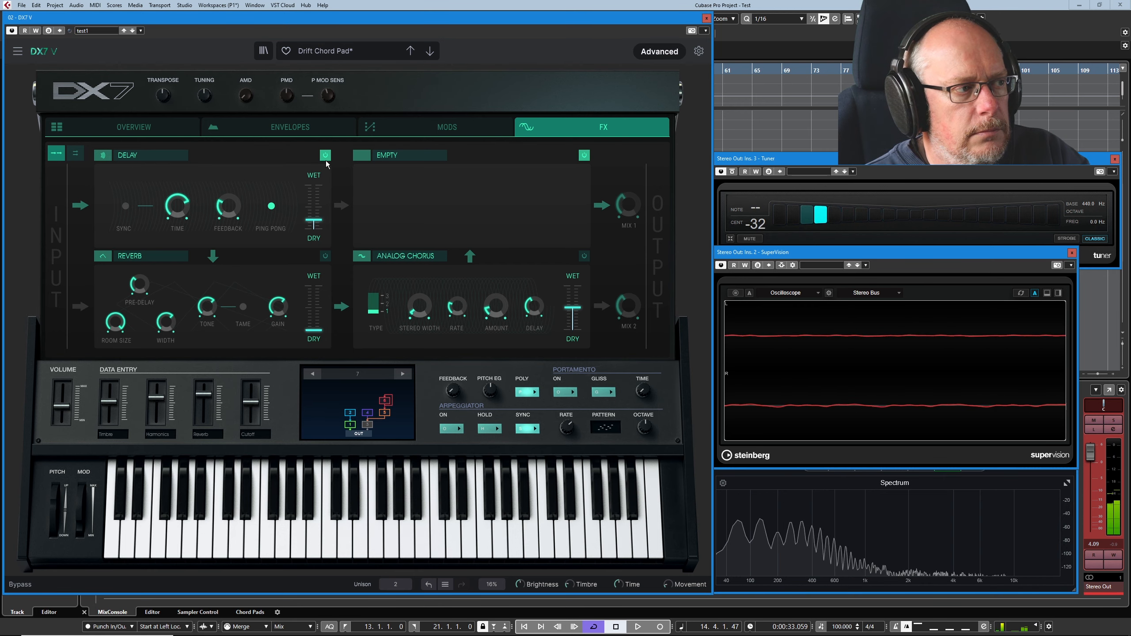
click(325, 256)
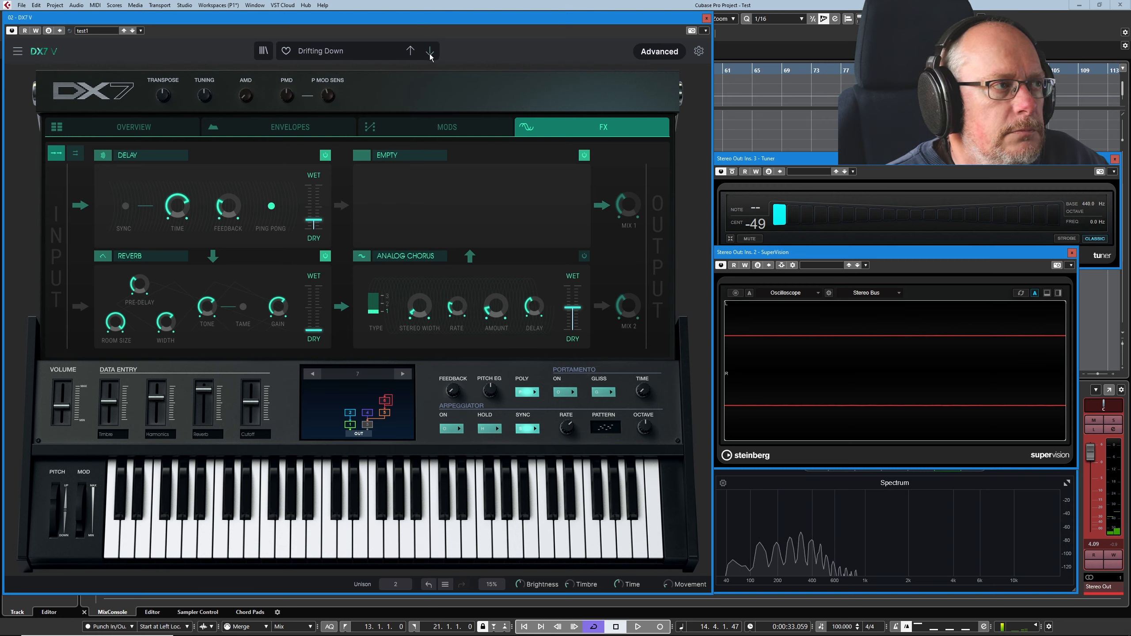
- Return to the Drift Chord Pad preset and raise operator 3's output level slightly
click(412, 53)
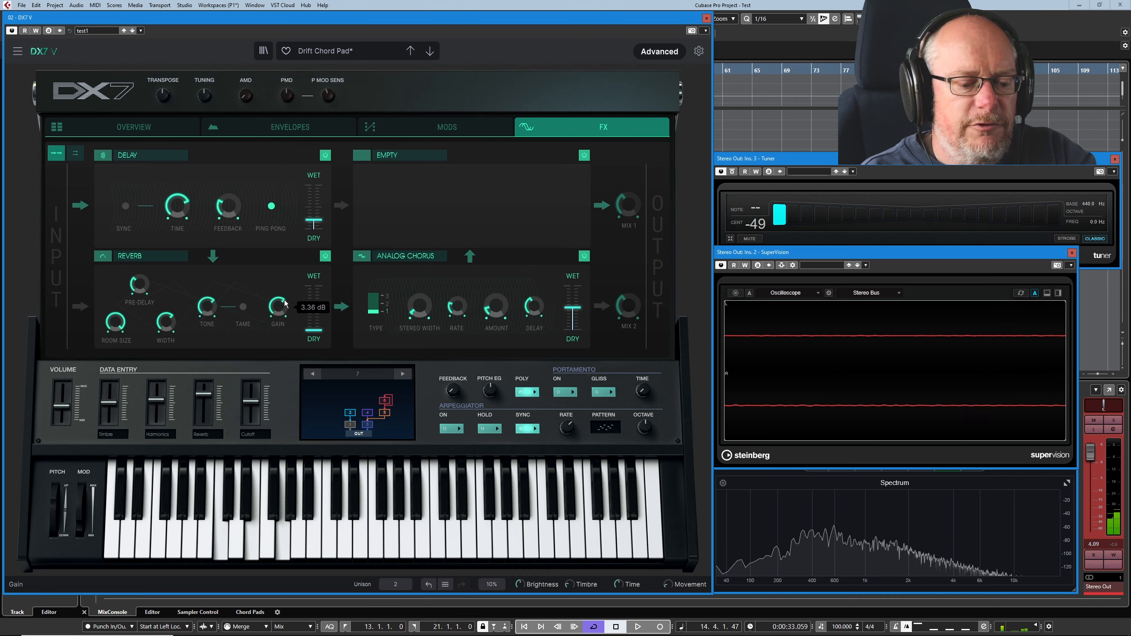
click(140, 128)
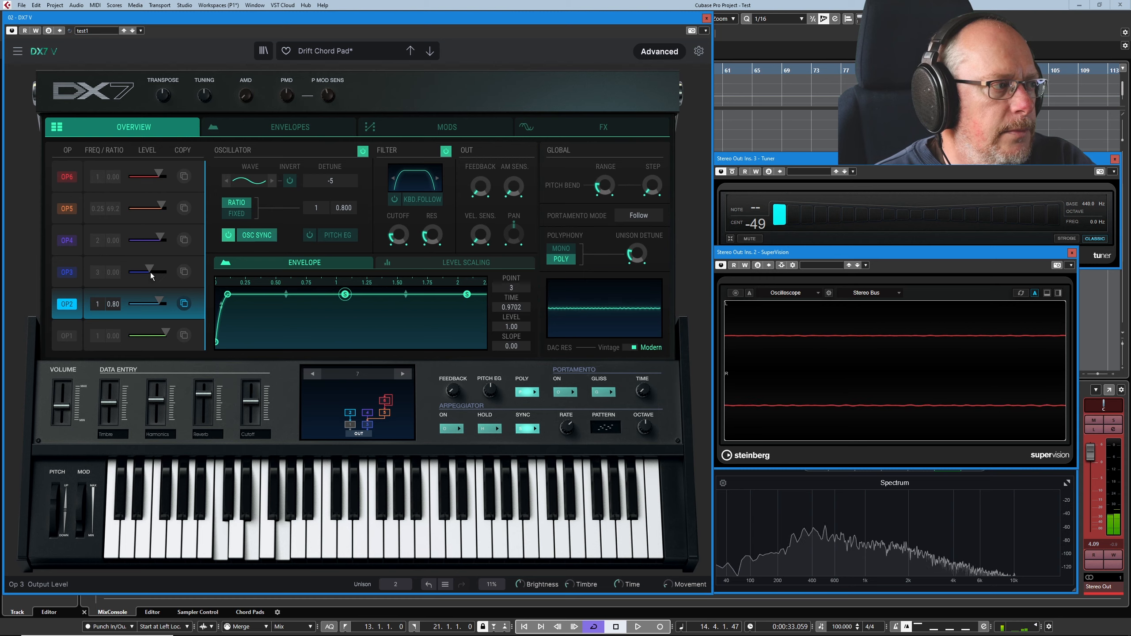
drag(155, 269, 161, 268)
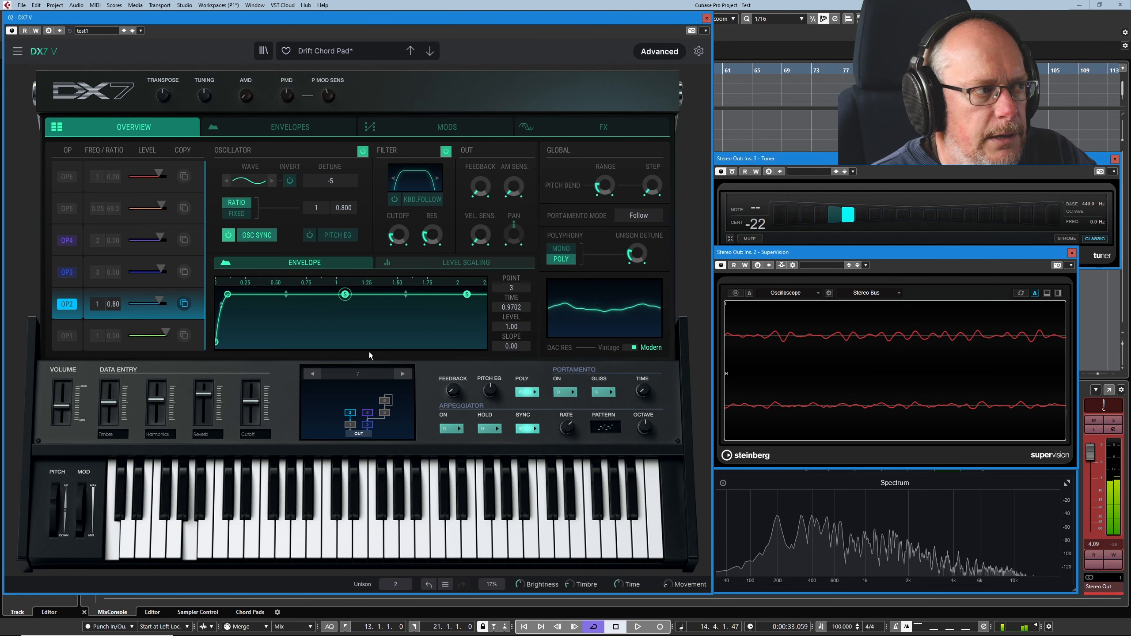
- Select operator 4 and check which waveform its oscillator uses, leaving the choice as it is
click(67, 246)
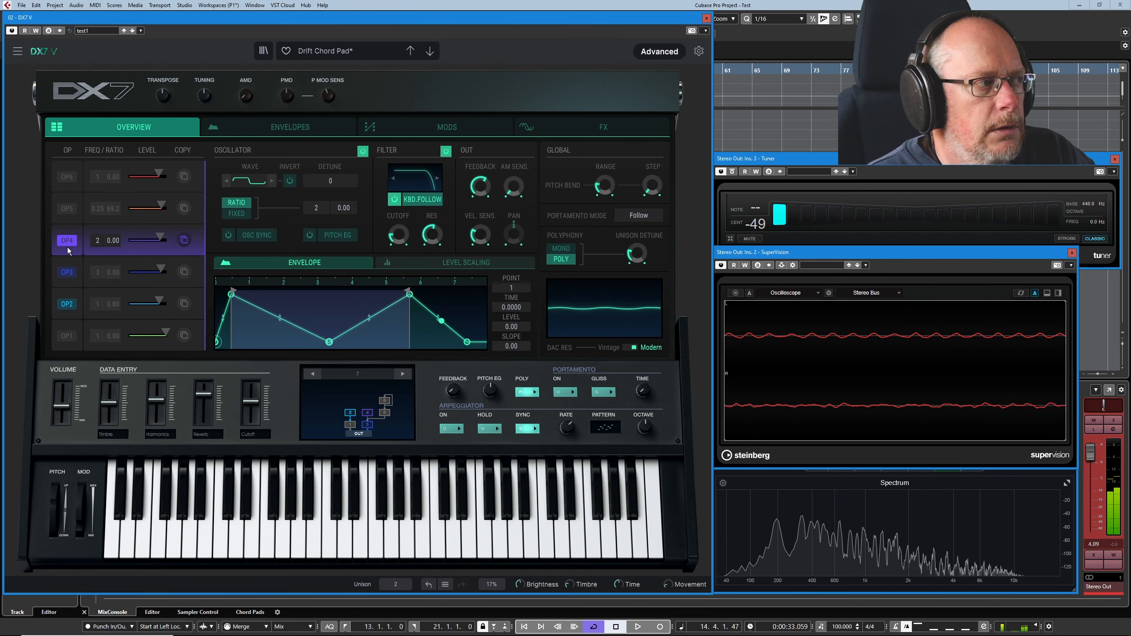
click(244, 182)
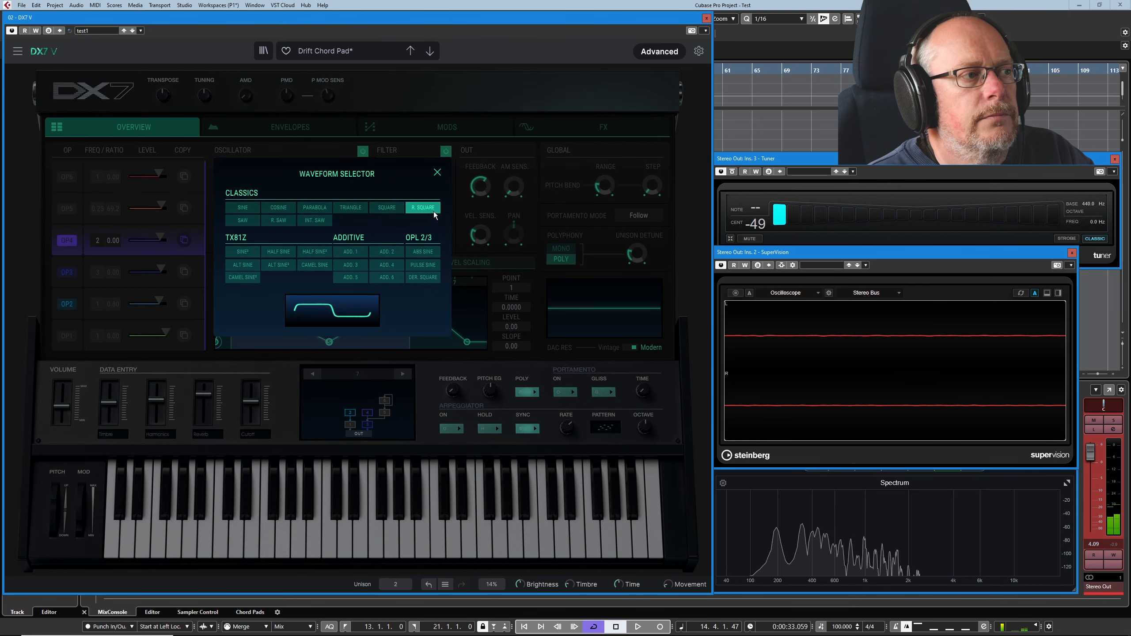
click(438, 172)
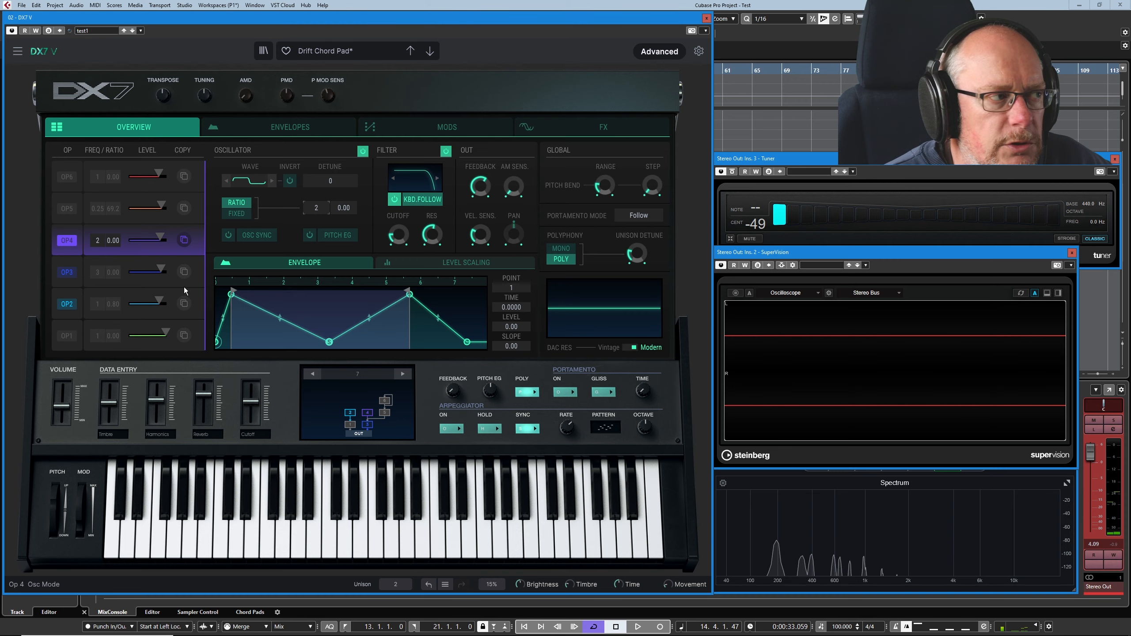
- Compare the envelopes of operators 3 and 4, and check operator 4's coarse modulation in the matrix
click(291, 129)
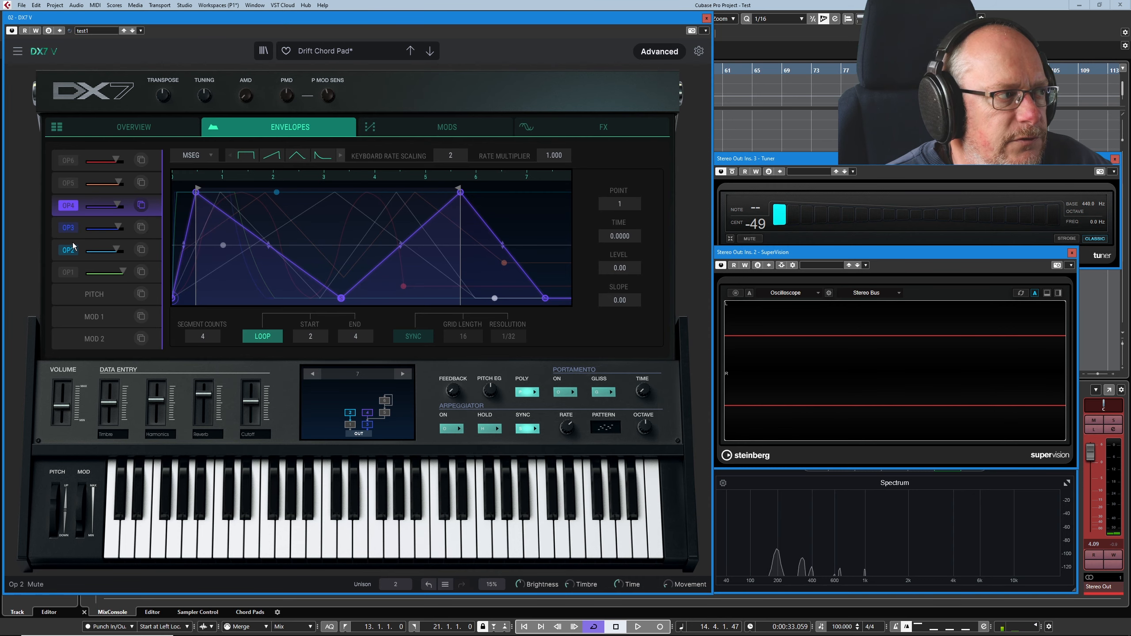
click(67, 238)
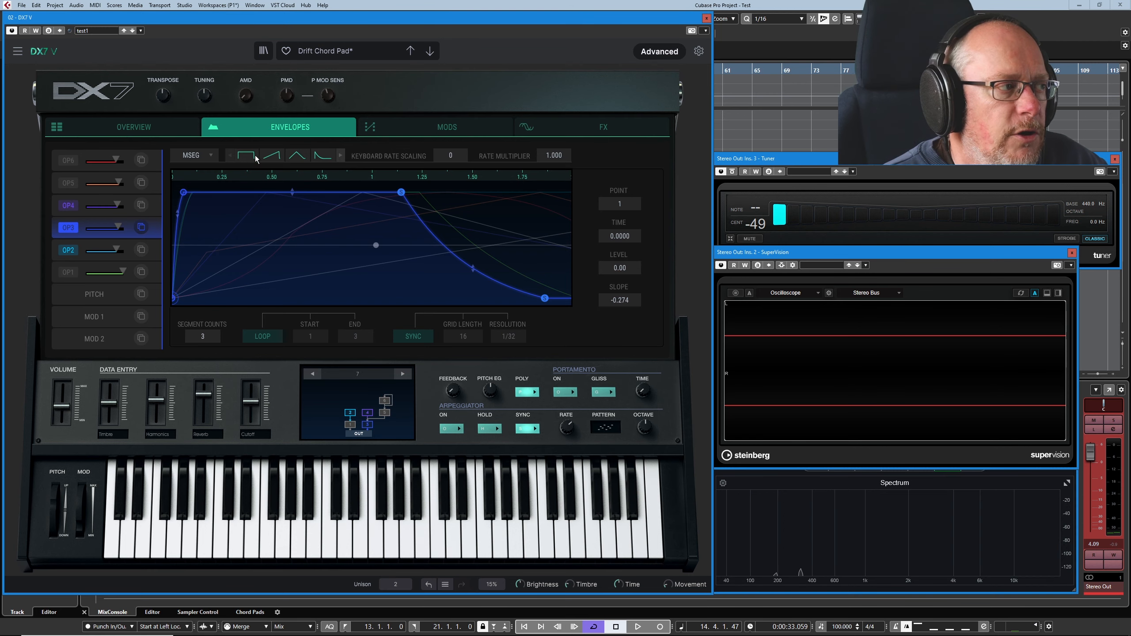
click(69, 213)
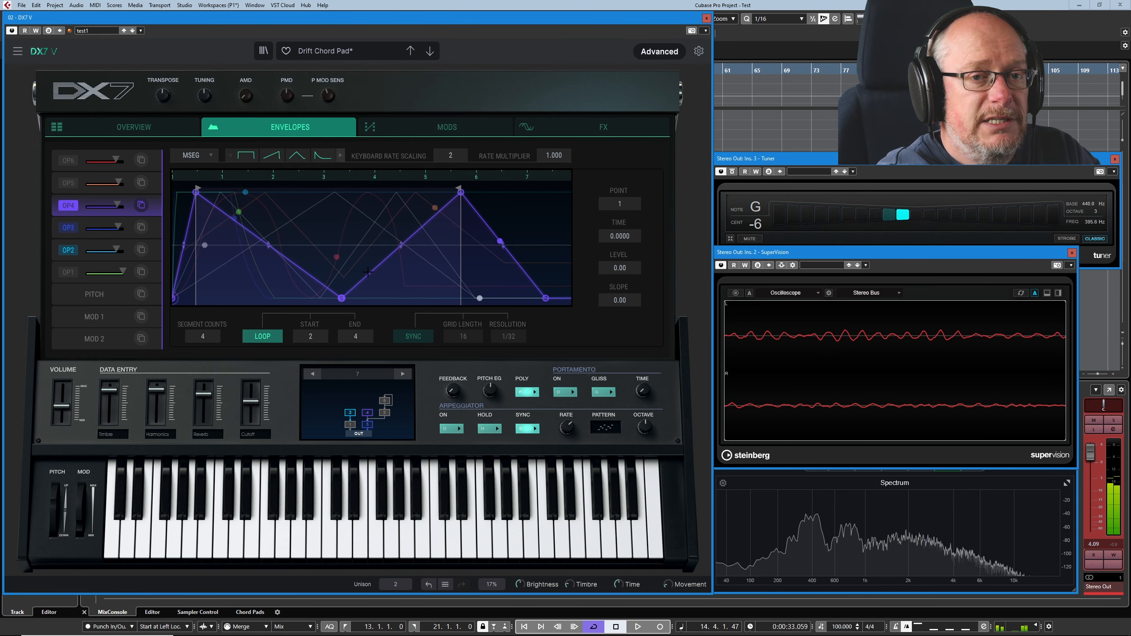
click(447, 126)
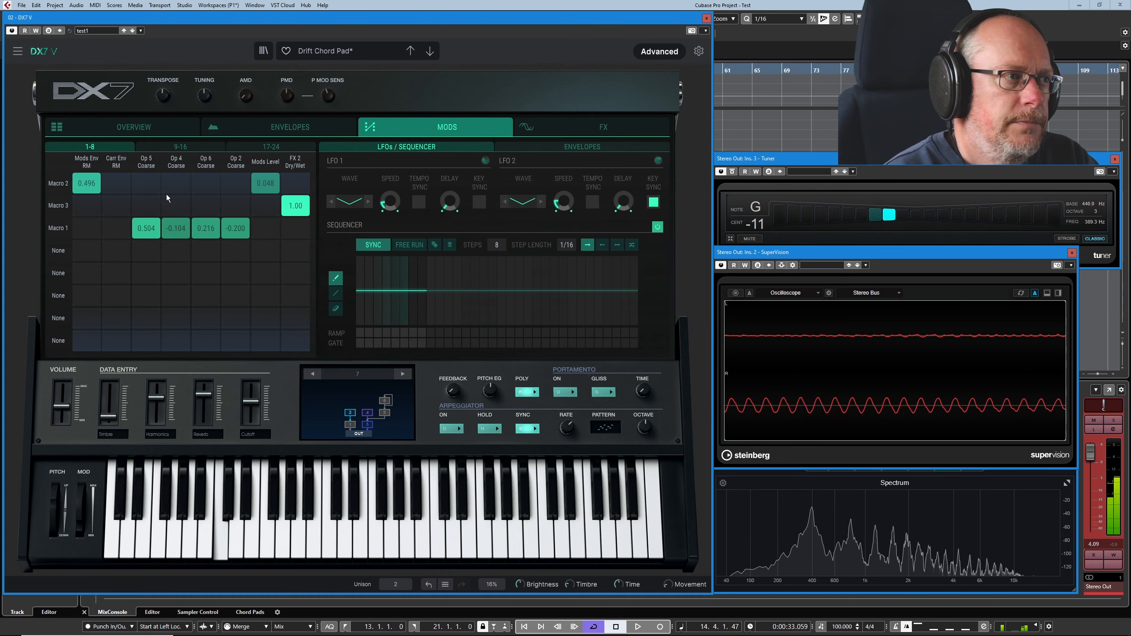
click(299, 133)
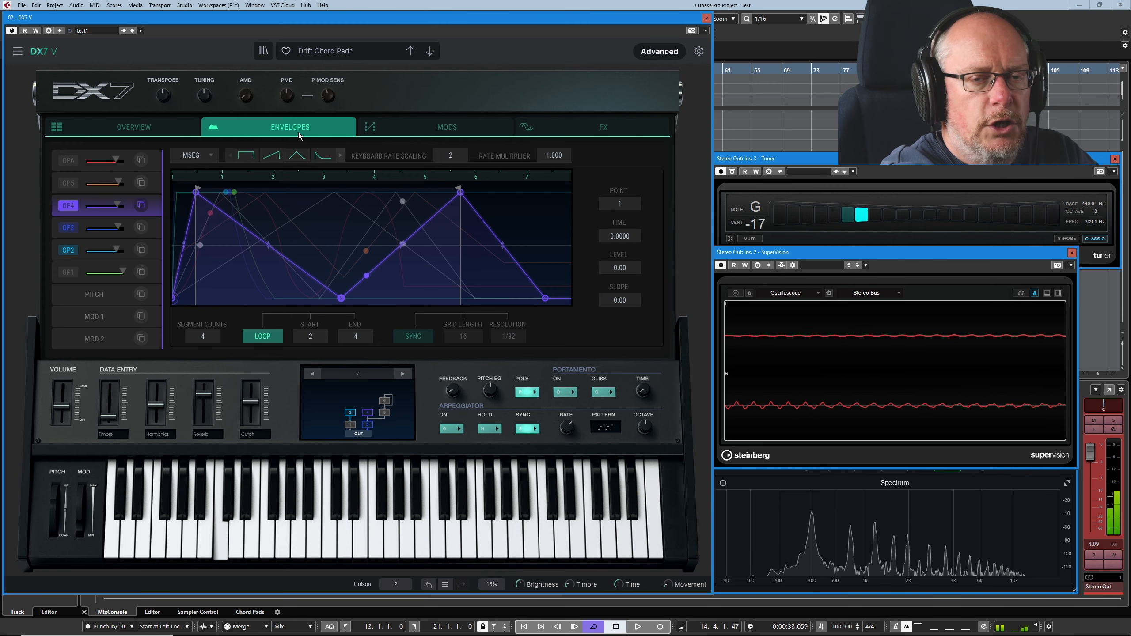
- Try a much stronger Macro 4 modulation of Op 4 Cutoff, and return the amount to 0.008
click(450, 133)
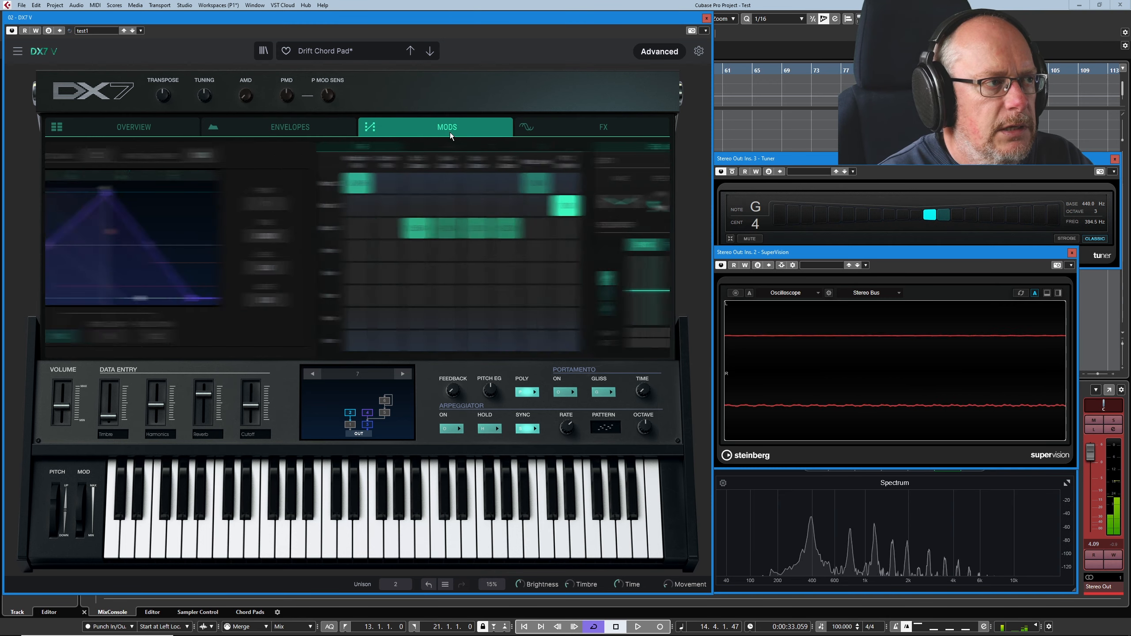
click(180, 146)
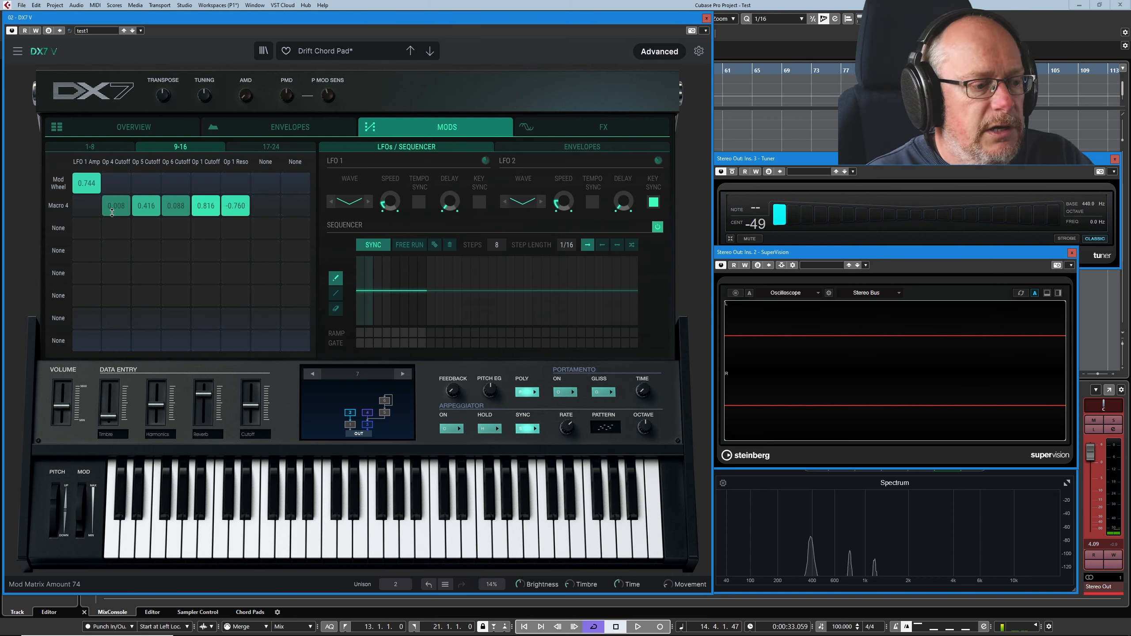
drag(116, 207, 117, 172)
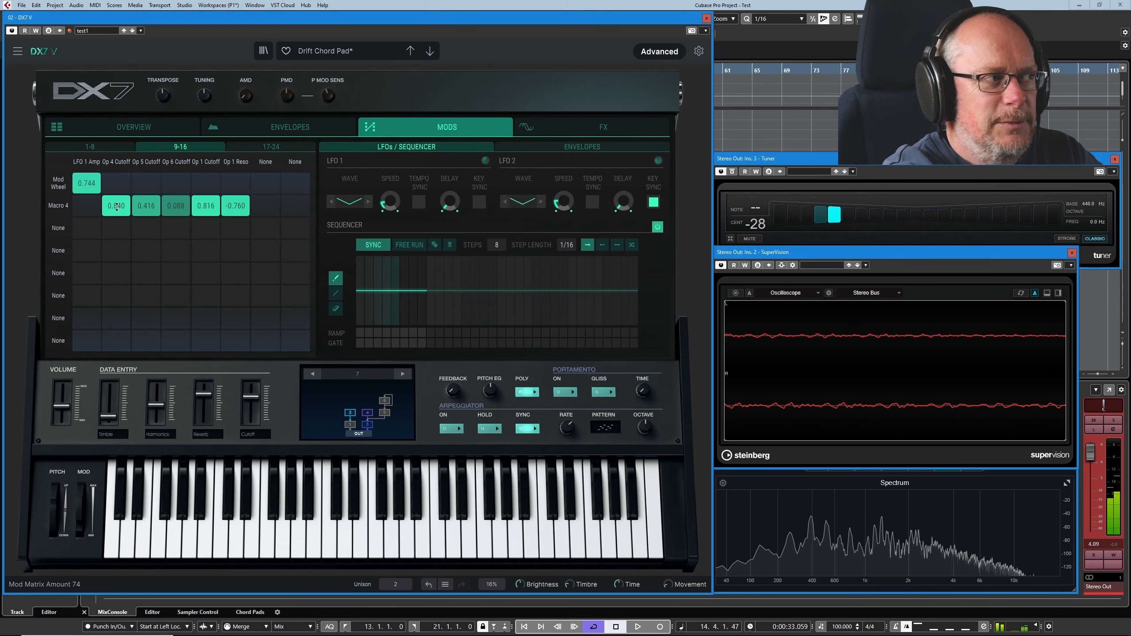
drag(117, 206, 116, 253)
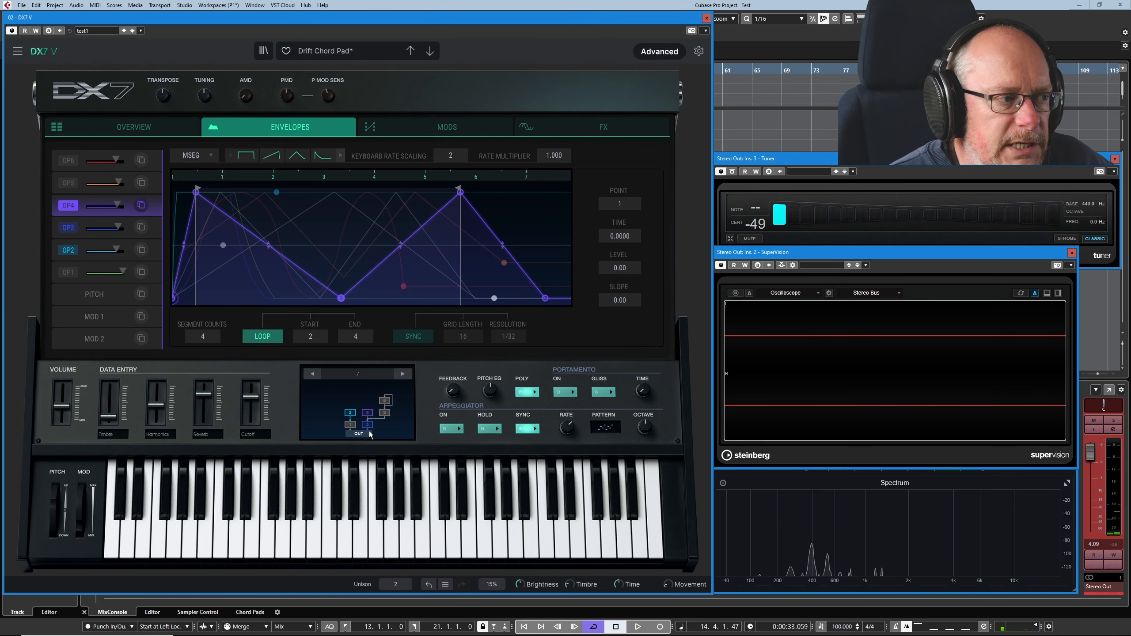
- Mute operator 4, turn on operator 5, and examine operator 5's looping envelope and modulation
click(367, 415)
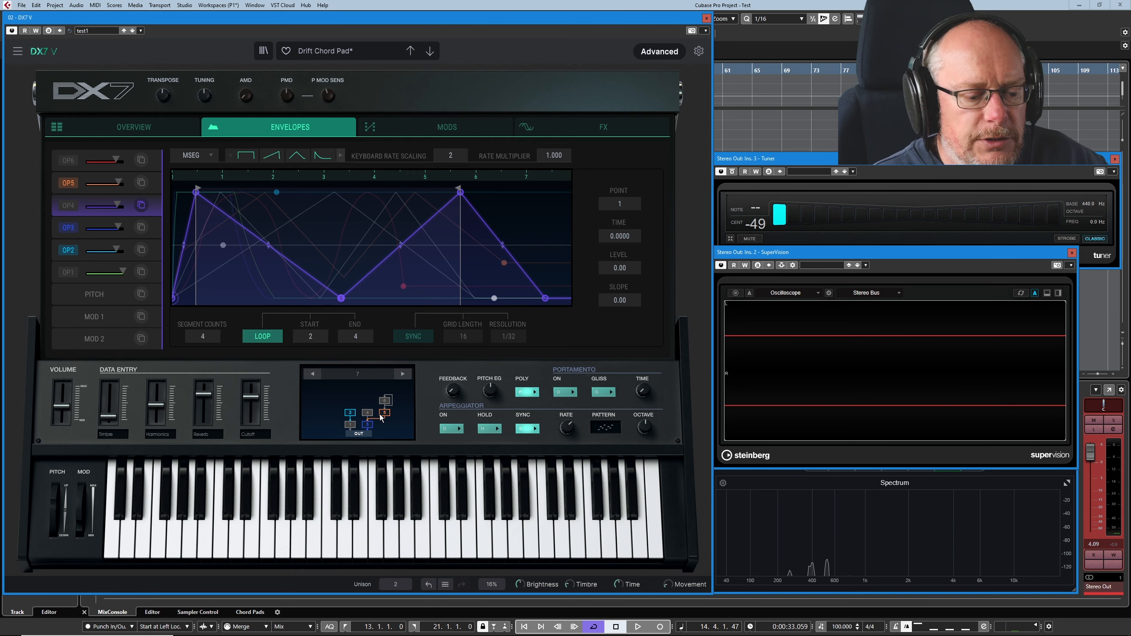
click(66, 191)
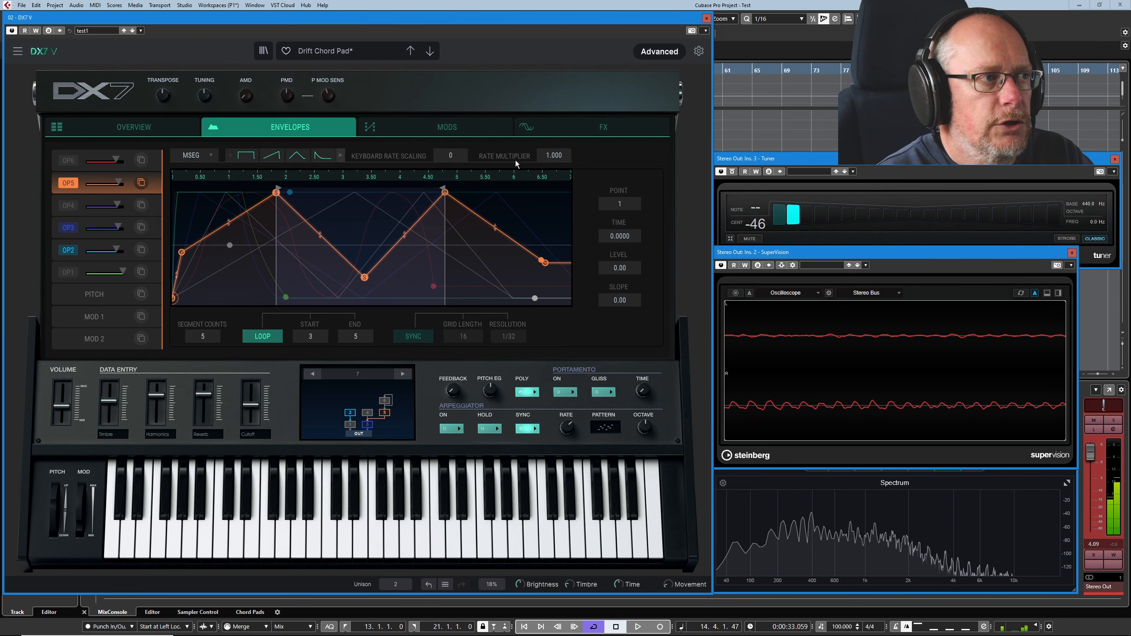
click(468, 127)
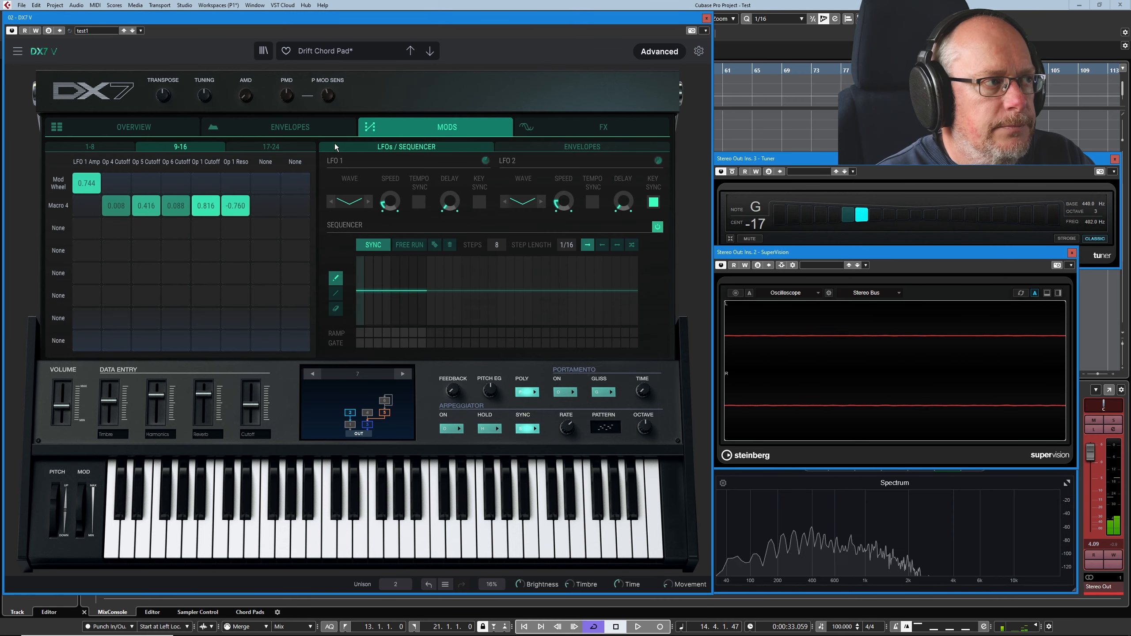
click(290, 127)
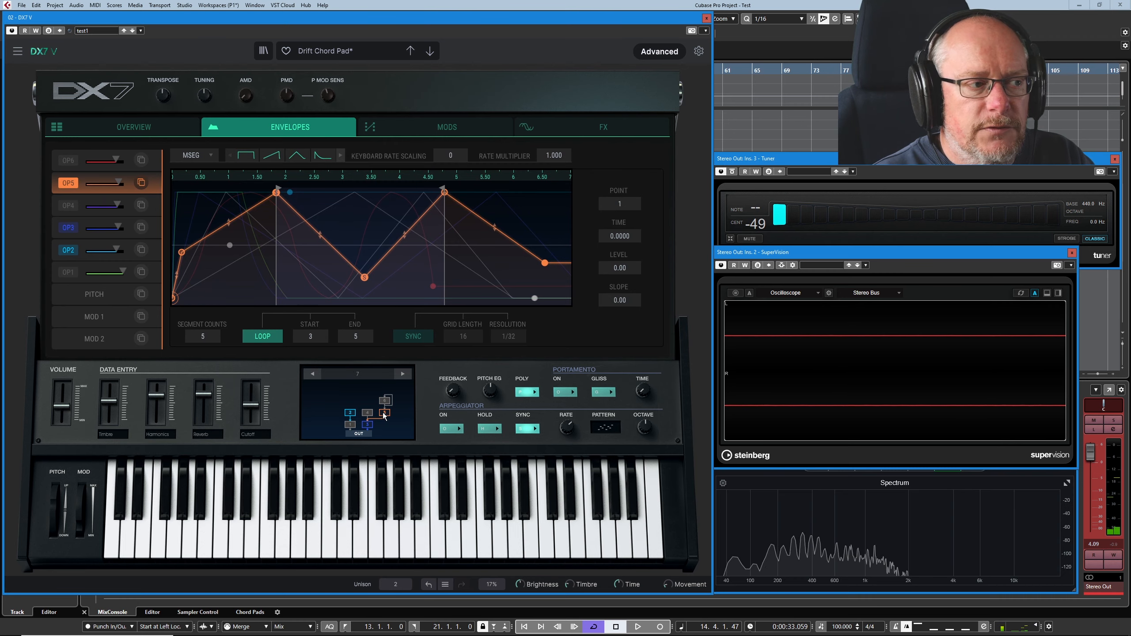
- Examine operator 5's oscillator and frequency ratio, and the Macro 1 modulation of Op 5 Coarse
click(141, 128)
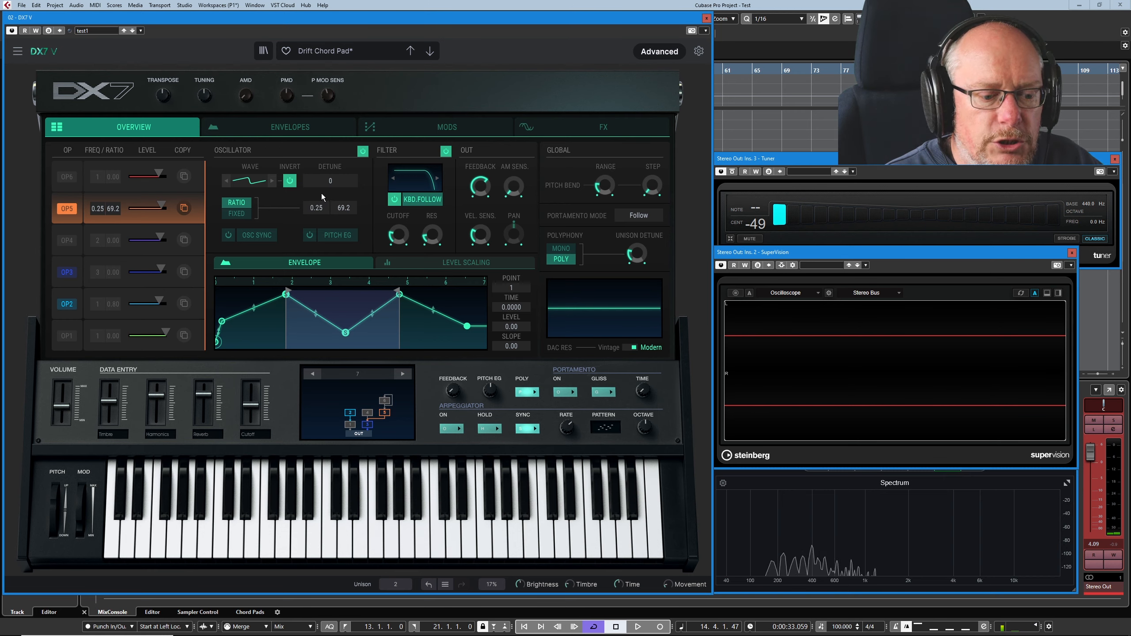
mouse_move(115, 417)
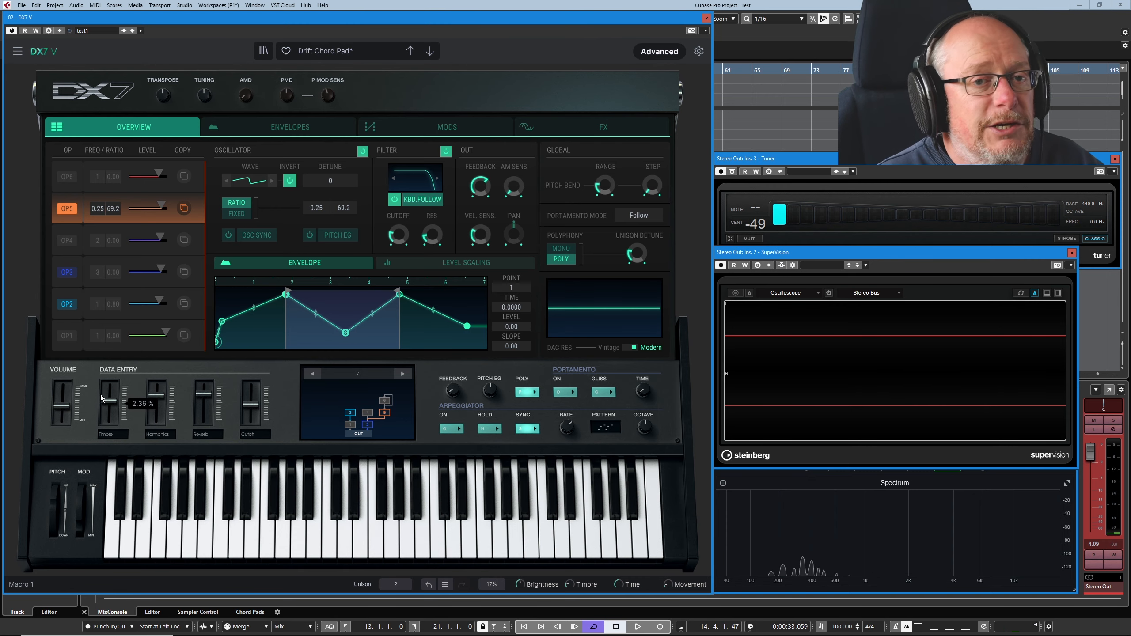
click(449, 127)
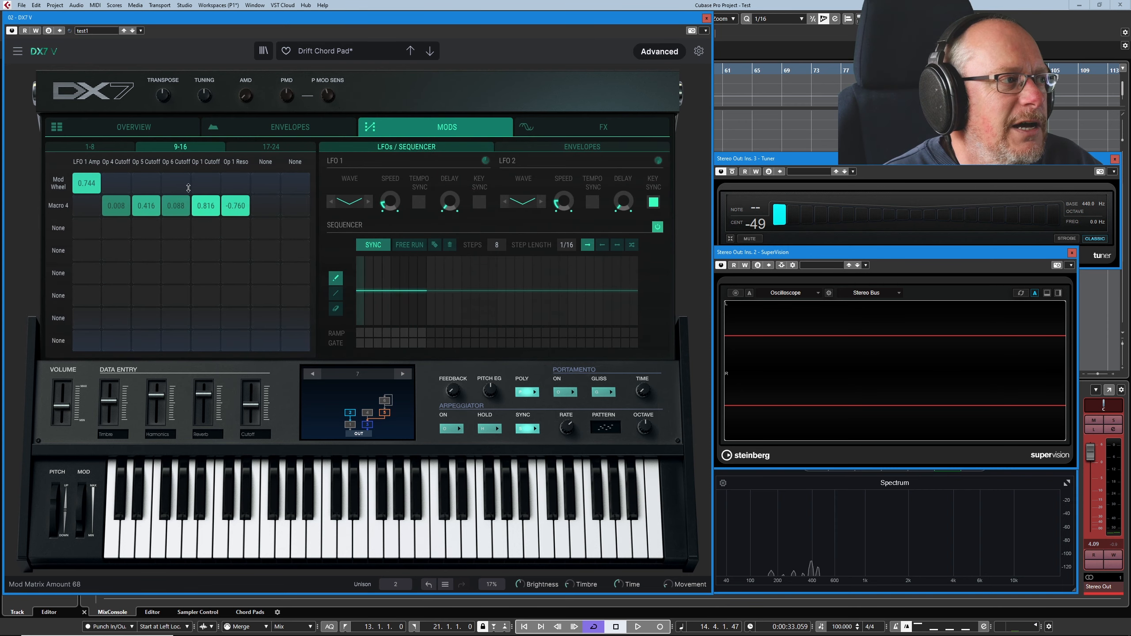
click(90, 146)
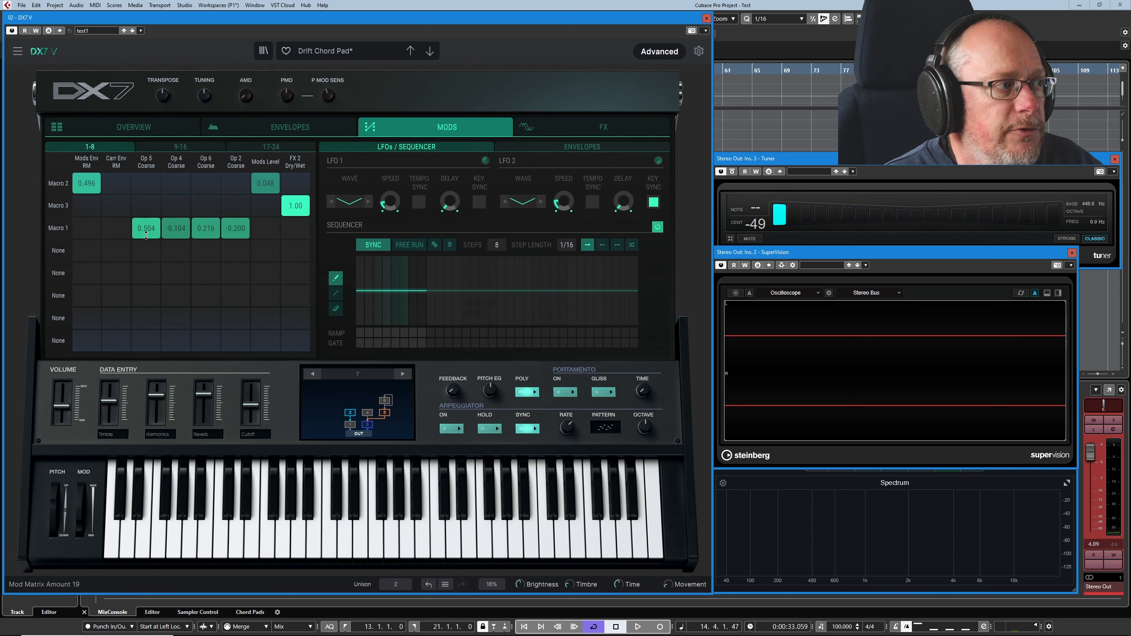
- Turn on operator 6 and examine its oscillator settings and looping envelope
click(136, 126)
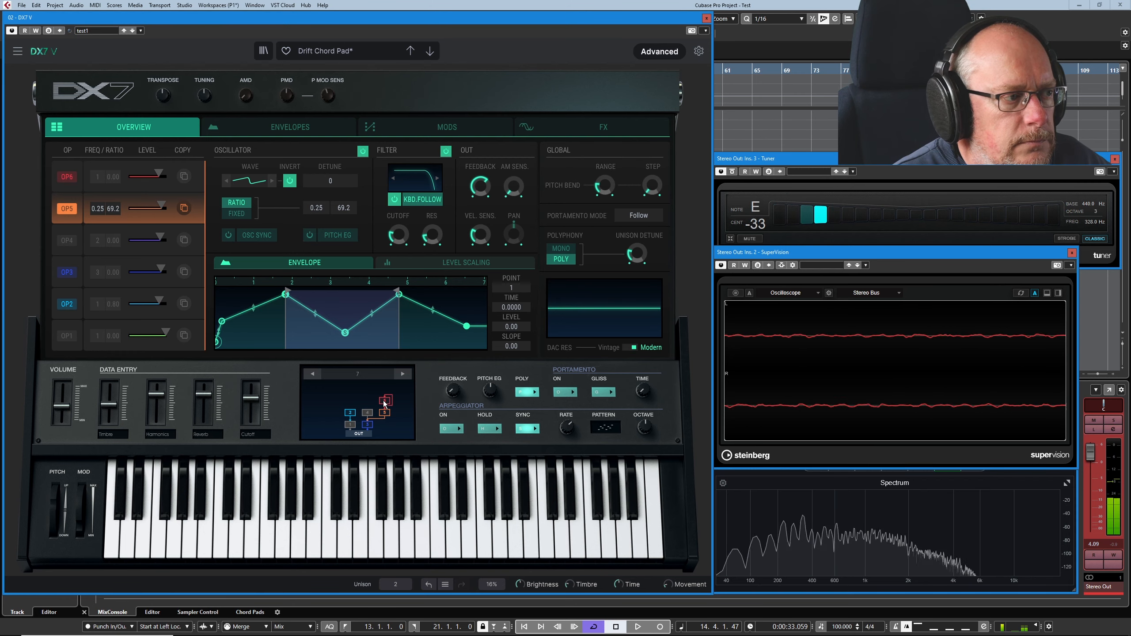
click(67, 187)
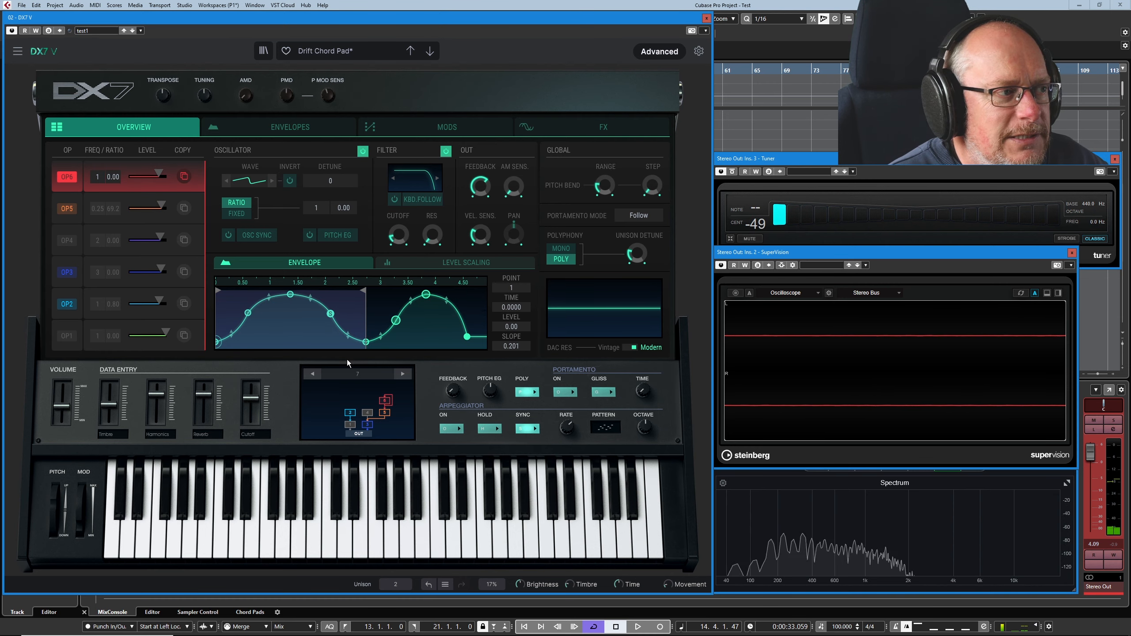
click(273, 126)
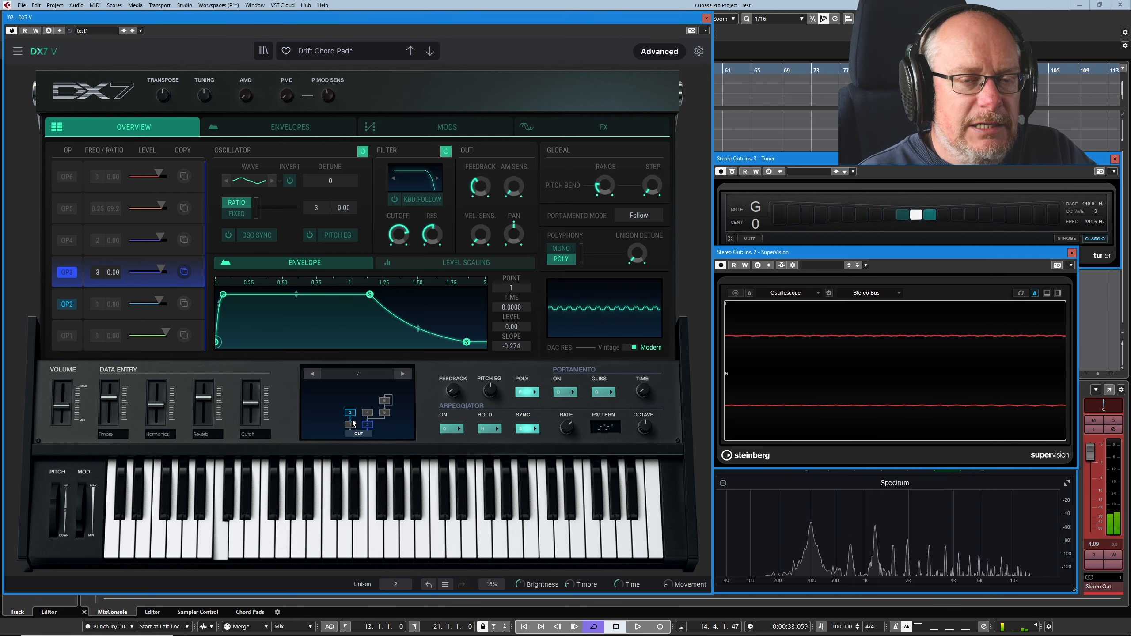
- Check which waveform operator 3's oscillator uses without changing it
click(248, 180)
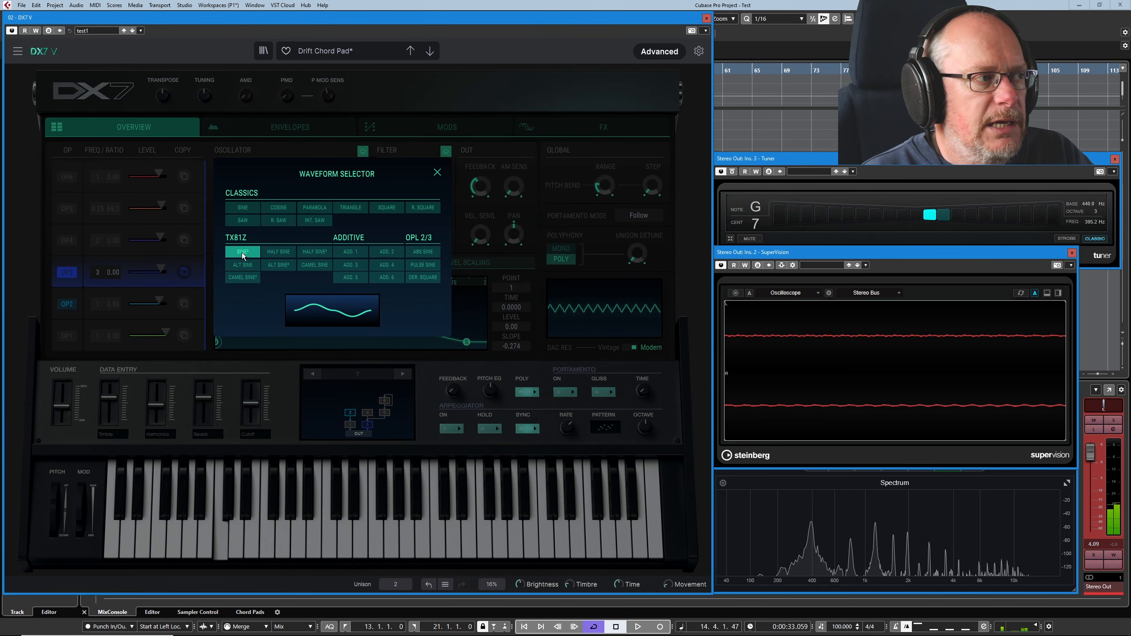
click(437, 172)
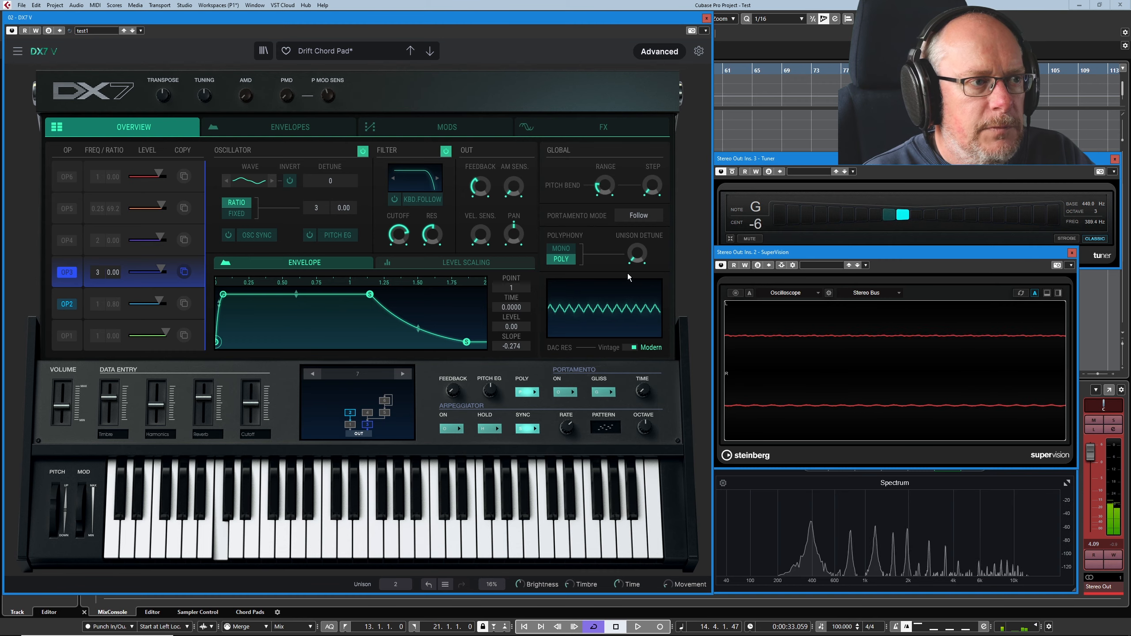
- Try raising the unison detune and the pitch modulation depth (PMD) while auditioning operators 2 and 3
drag(637, 254, 637, 237)
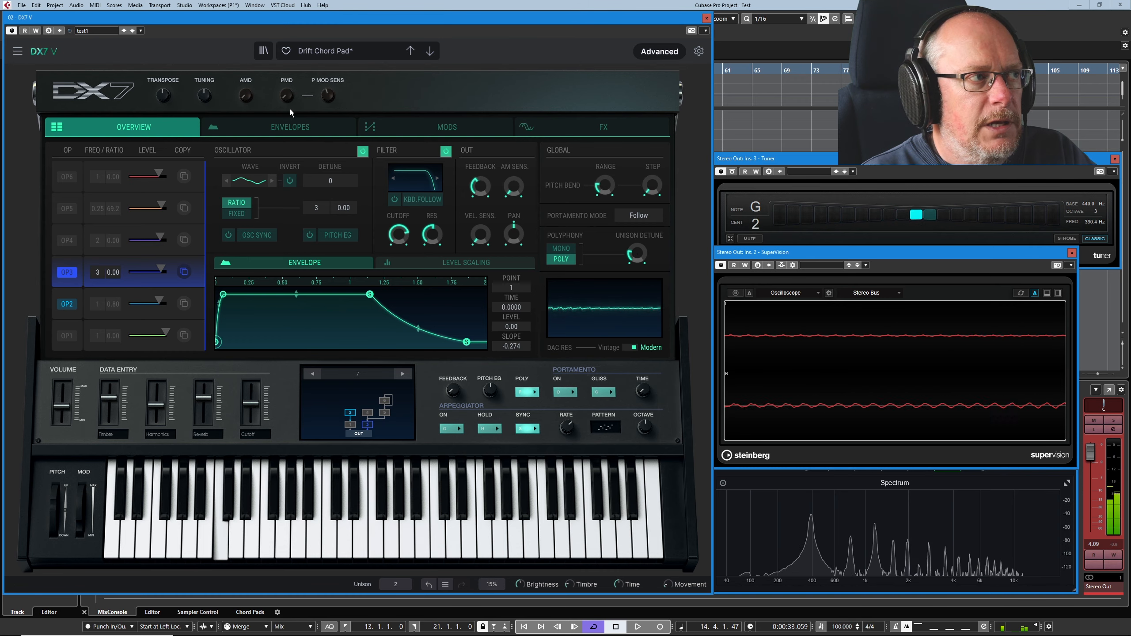
drag(287, 96, 287, 63)
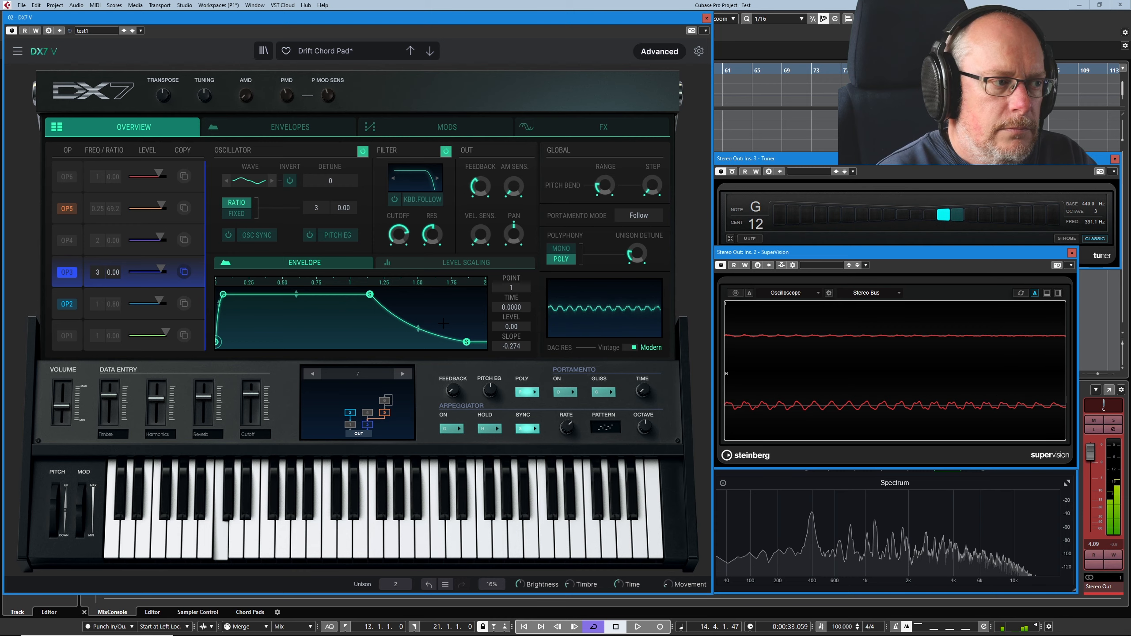
- Turn operators 6 and 1 back on in the algorithm
click(386, 403)
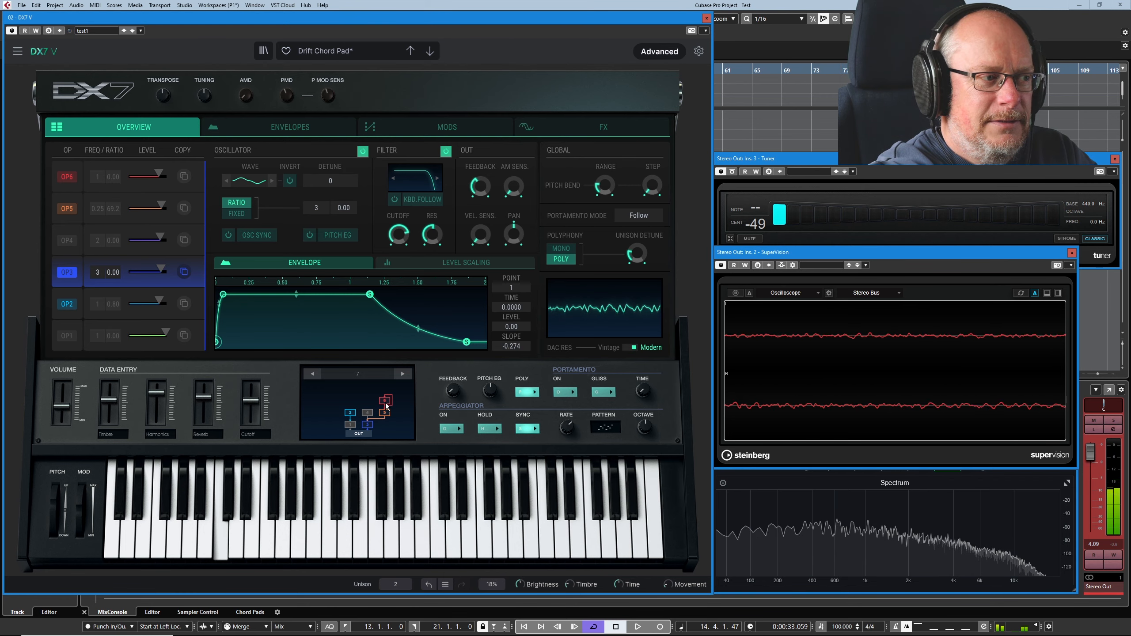
click(351, 424)
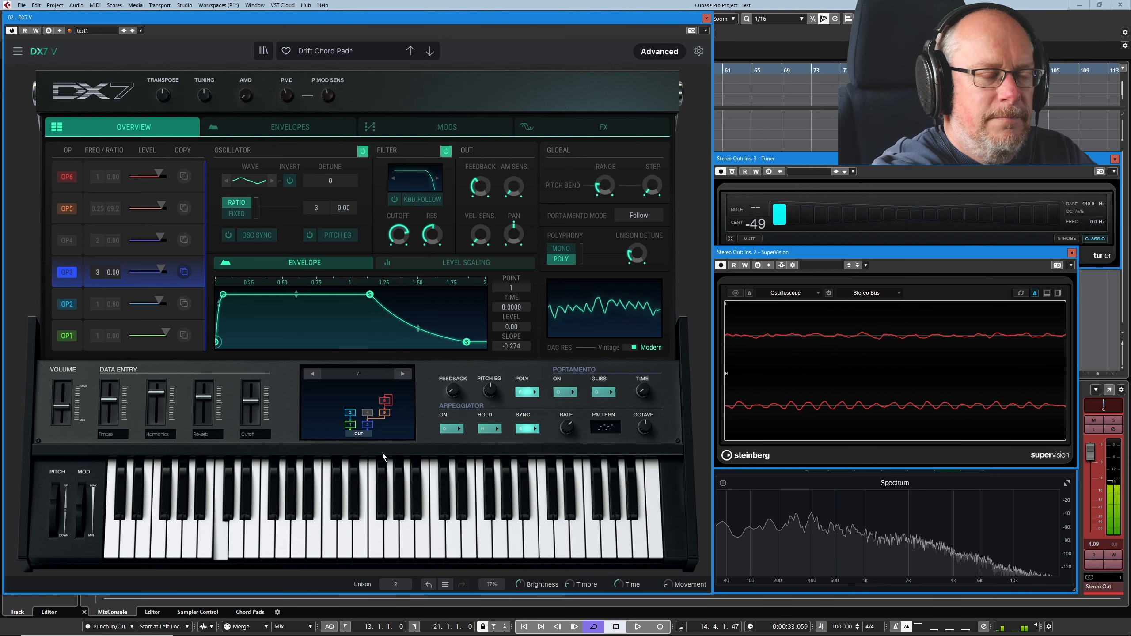